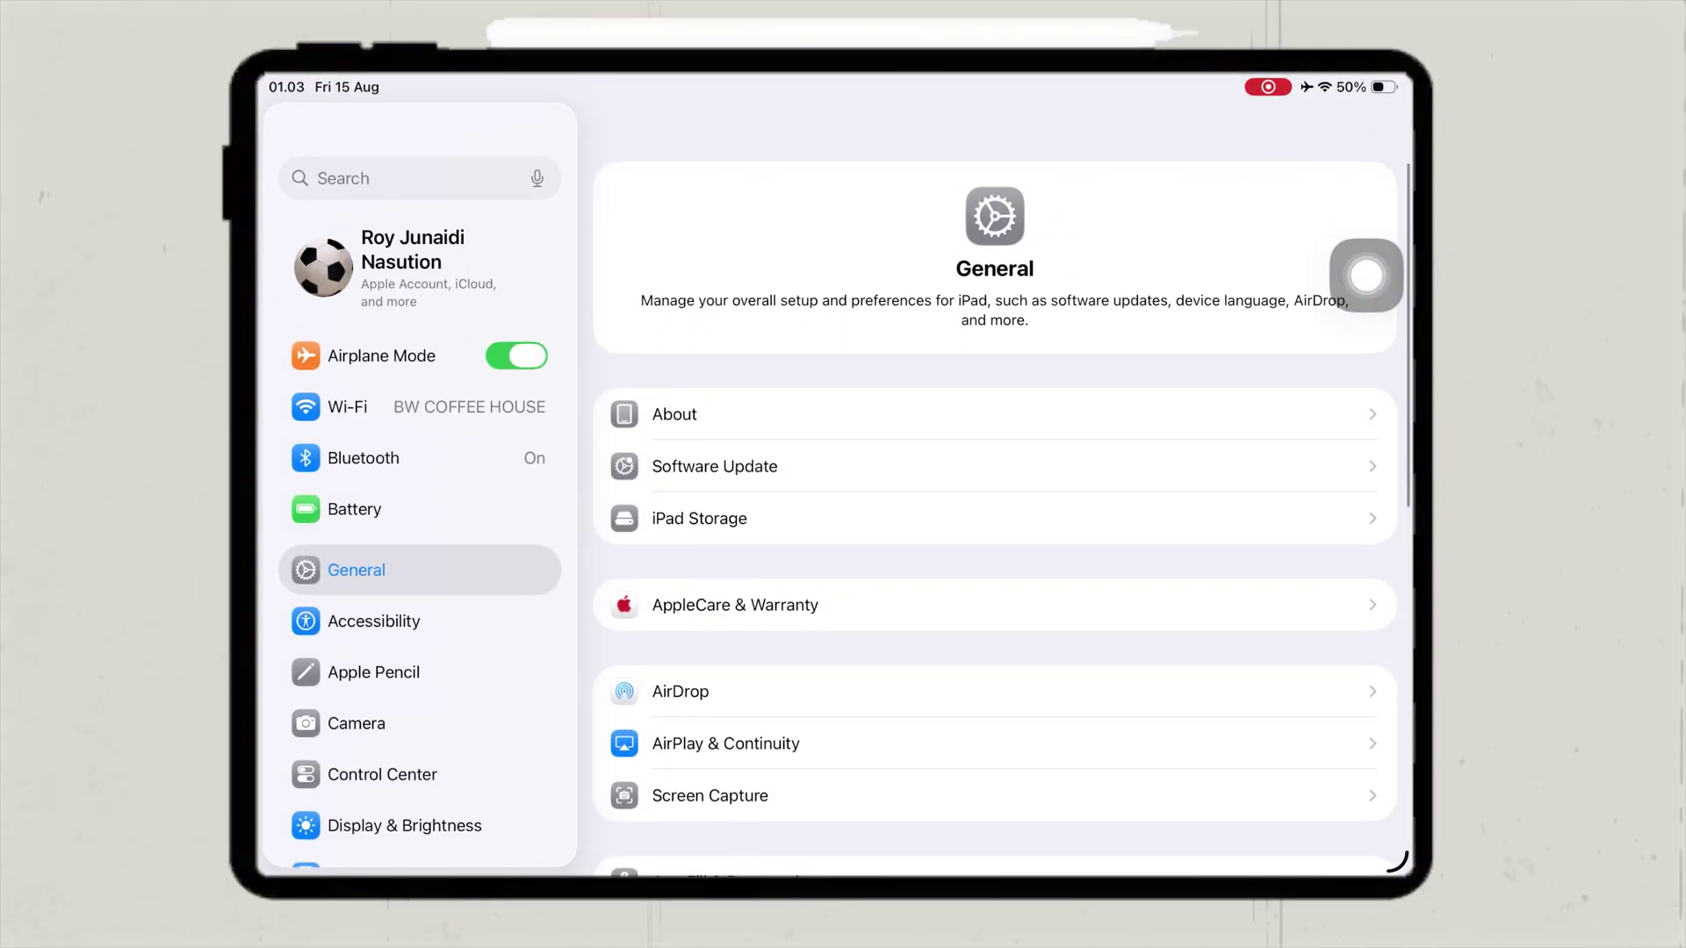
# View the About page with the iPad's name, iPadOS 26.0 version and model details.
pyautogui.click(674, 424)
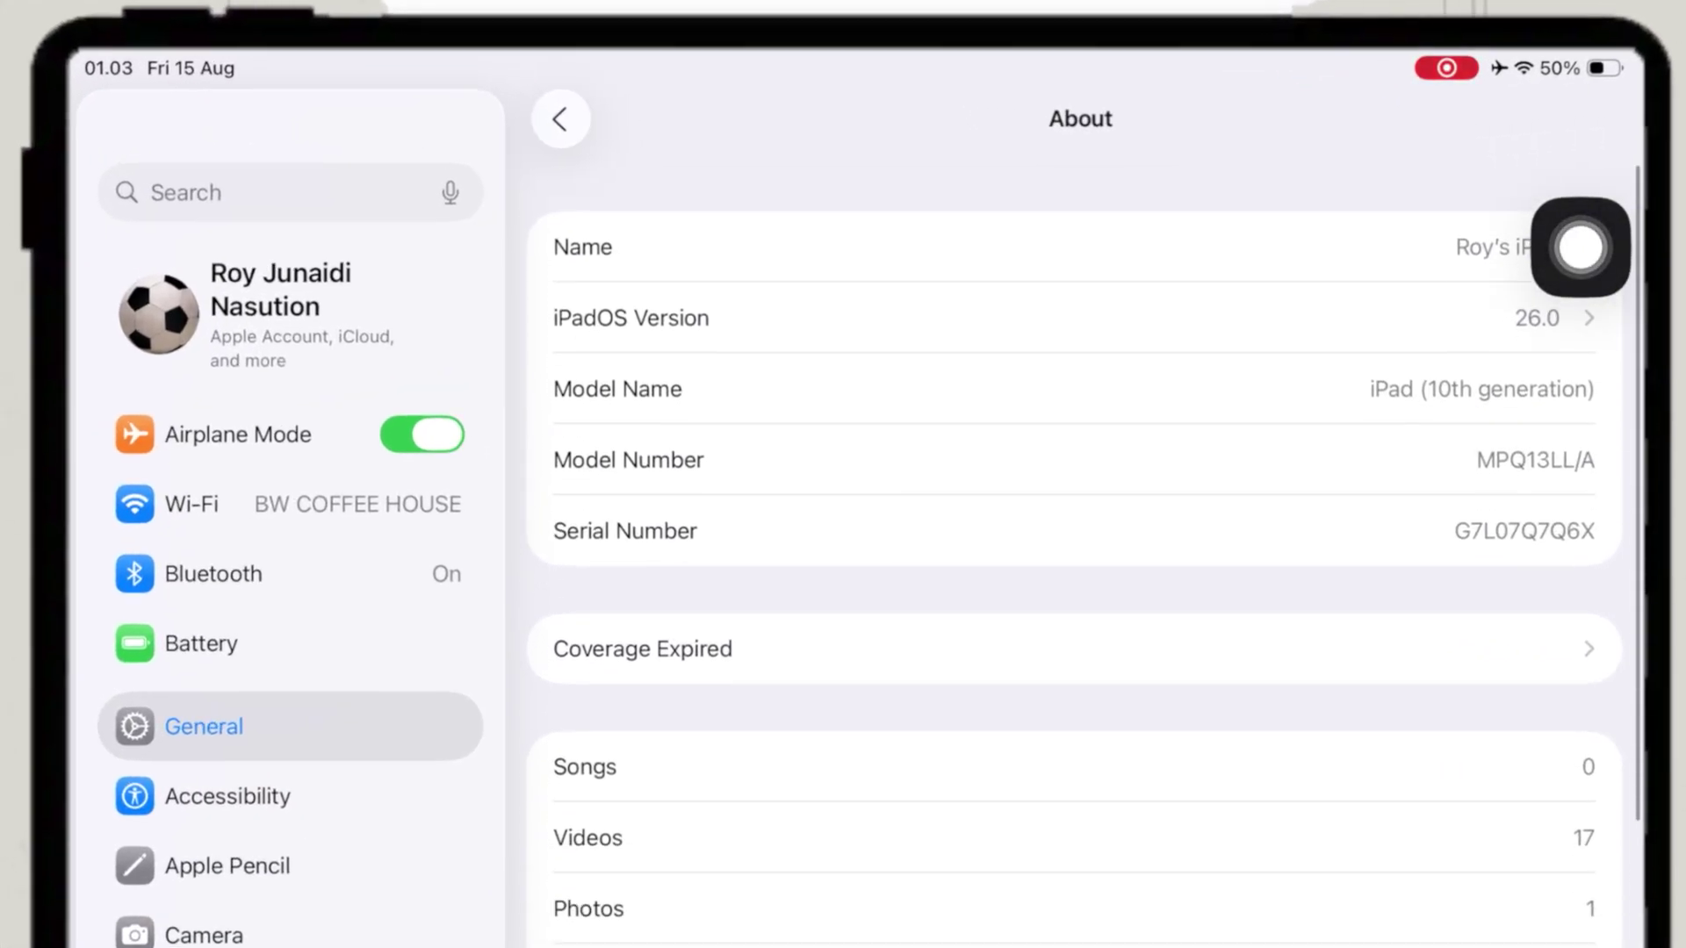
pyautogui.moveTo(1594, 267); pyautogui.dragTo(1581, 530)
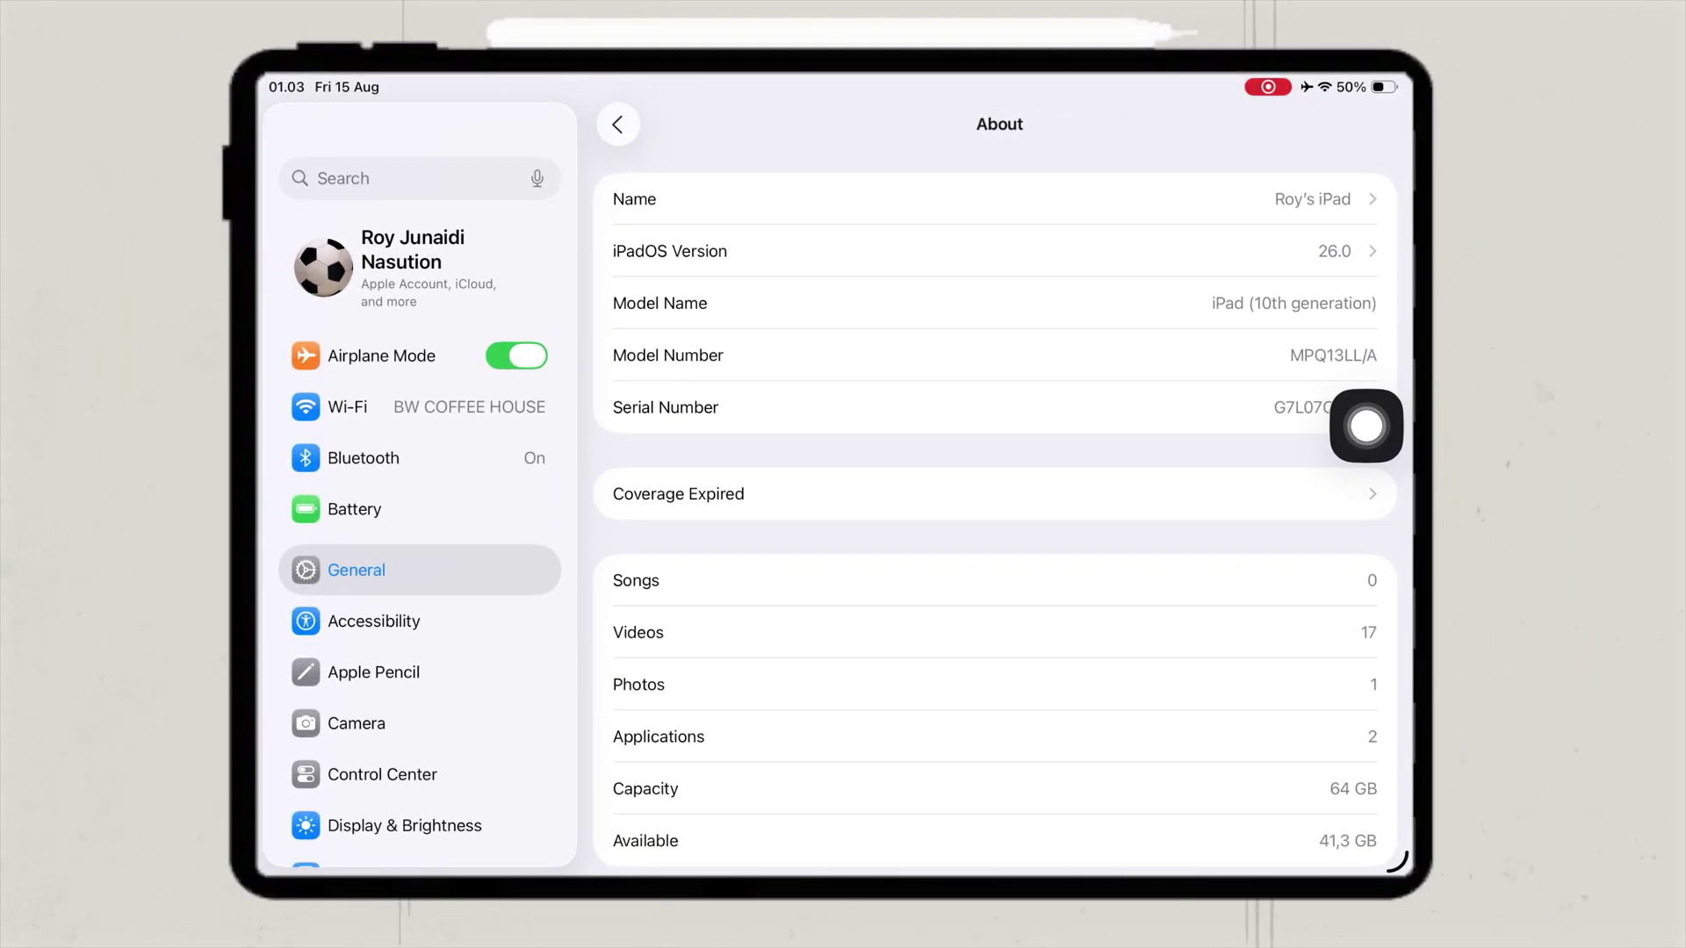
# Return Home, launch Maps and decline the ETA notifications and Help Improve Maps prompts.
pyautogui.click(1366, 426)
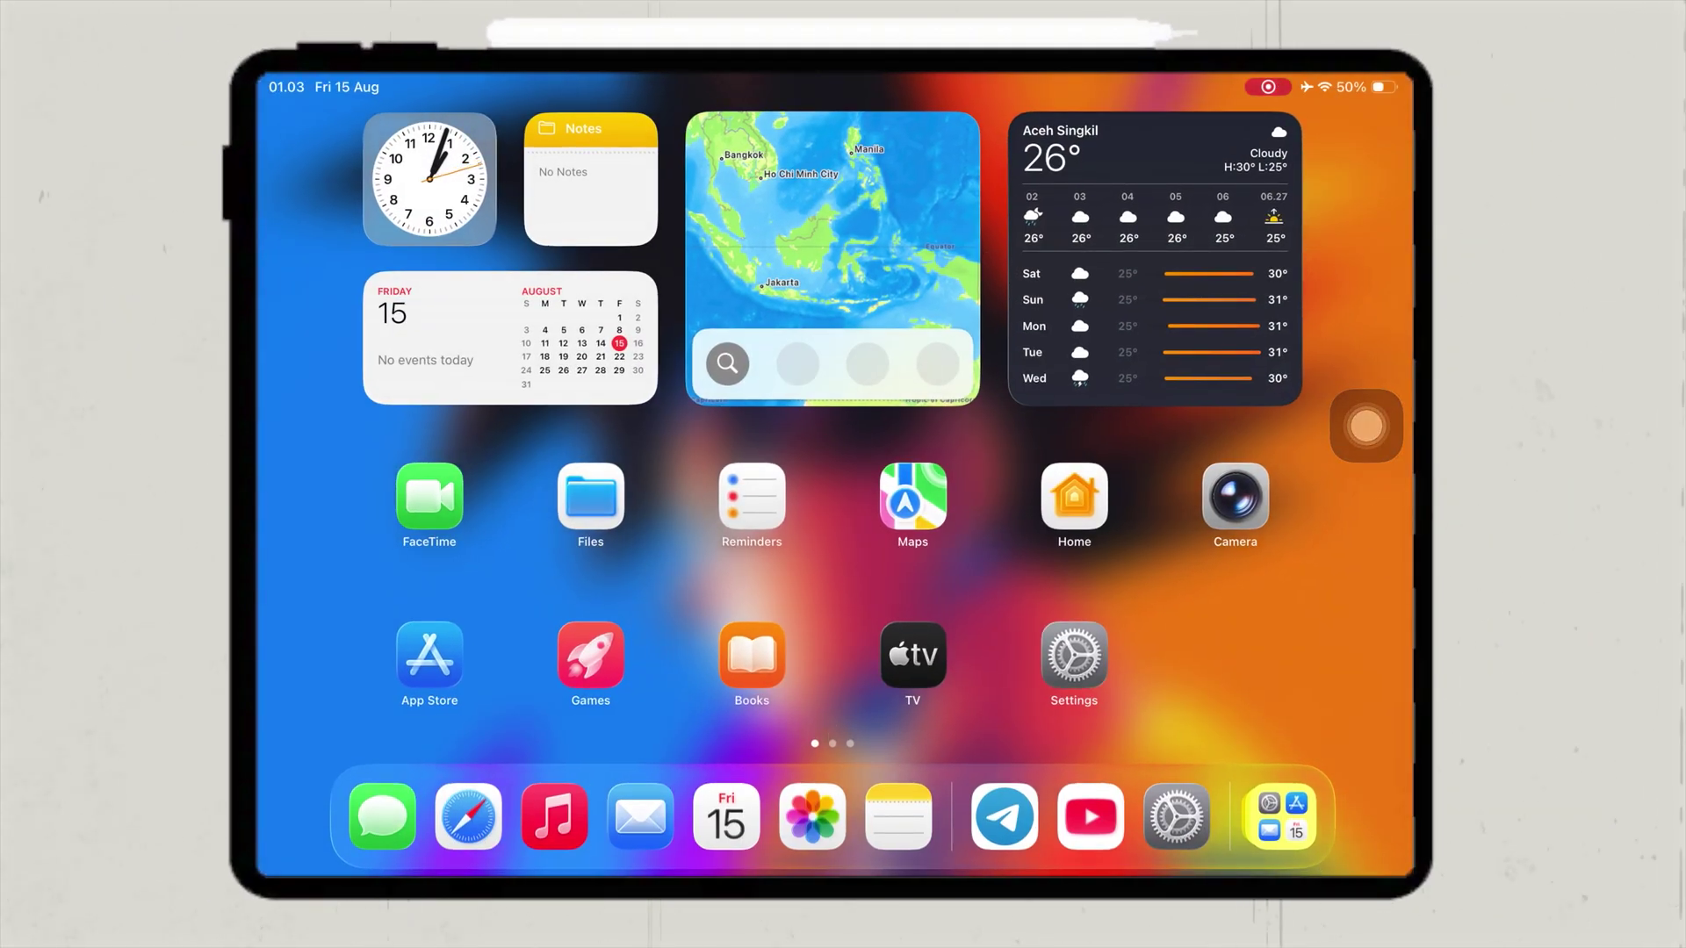
pyautogui.hscroll(5, 842, 474)
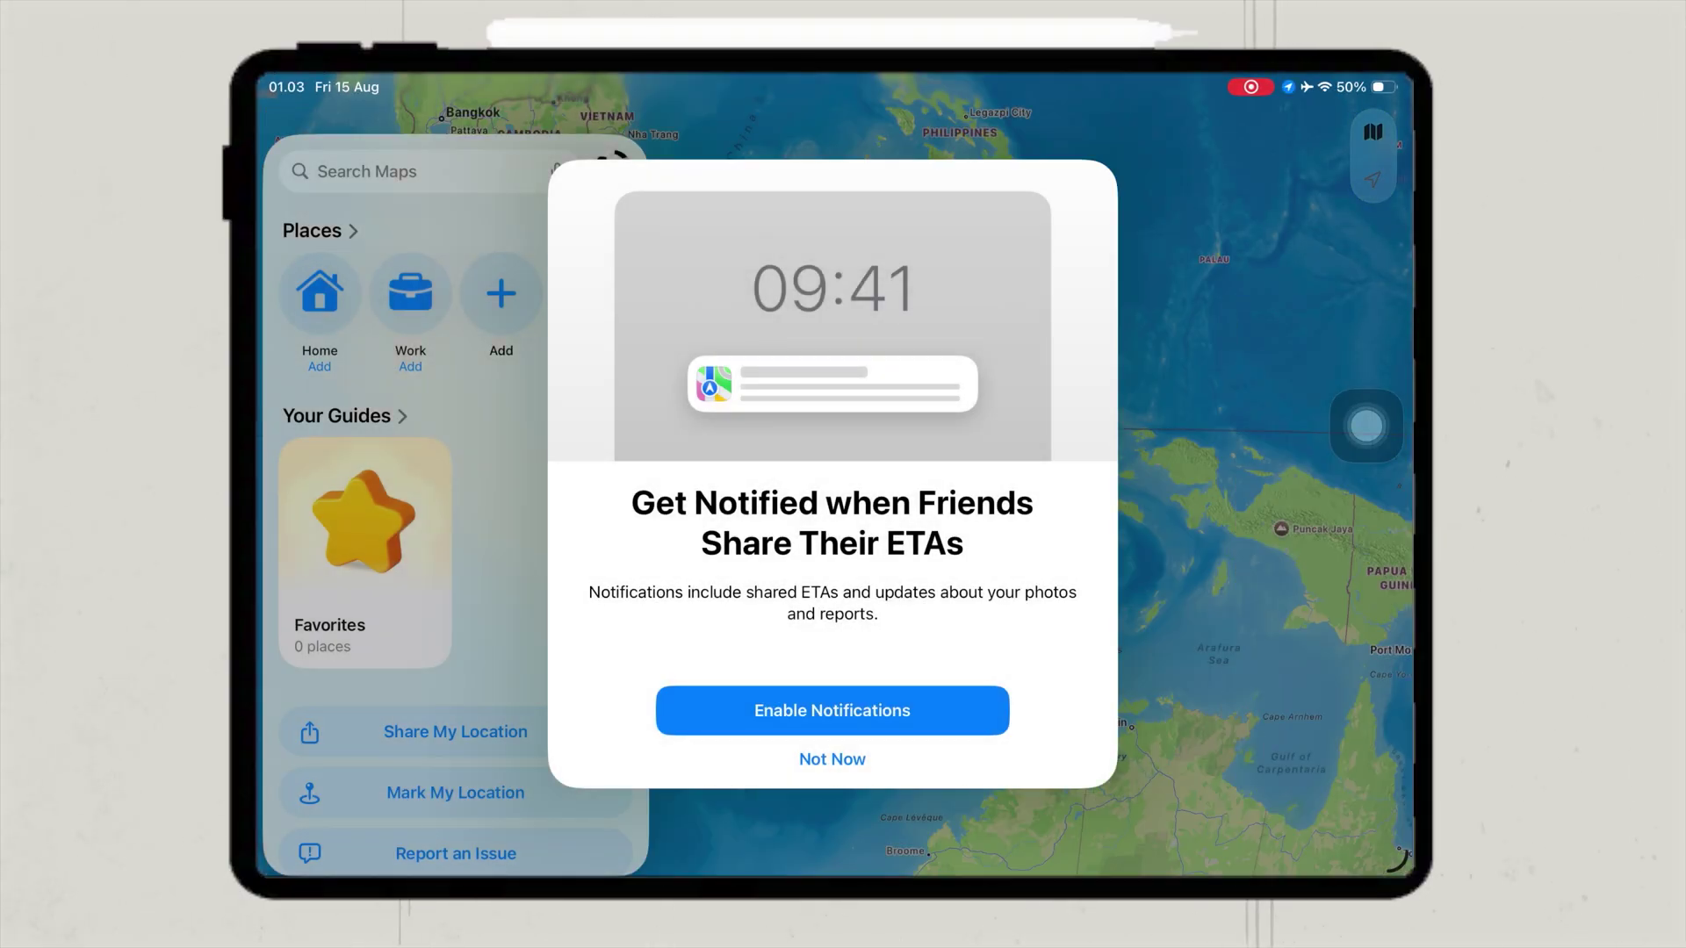
pyautogui.click(832, 758)
pyautogui.click(836, 542)
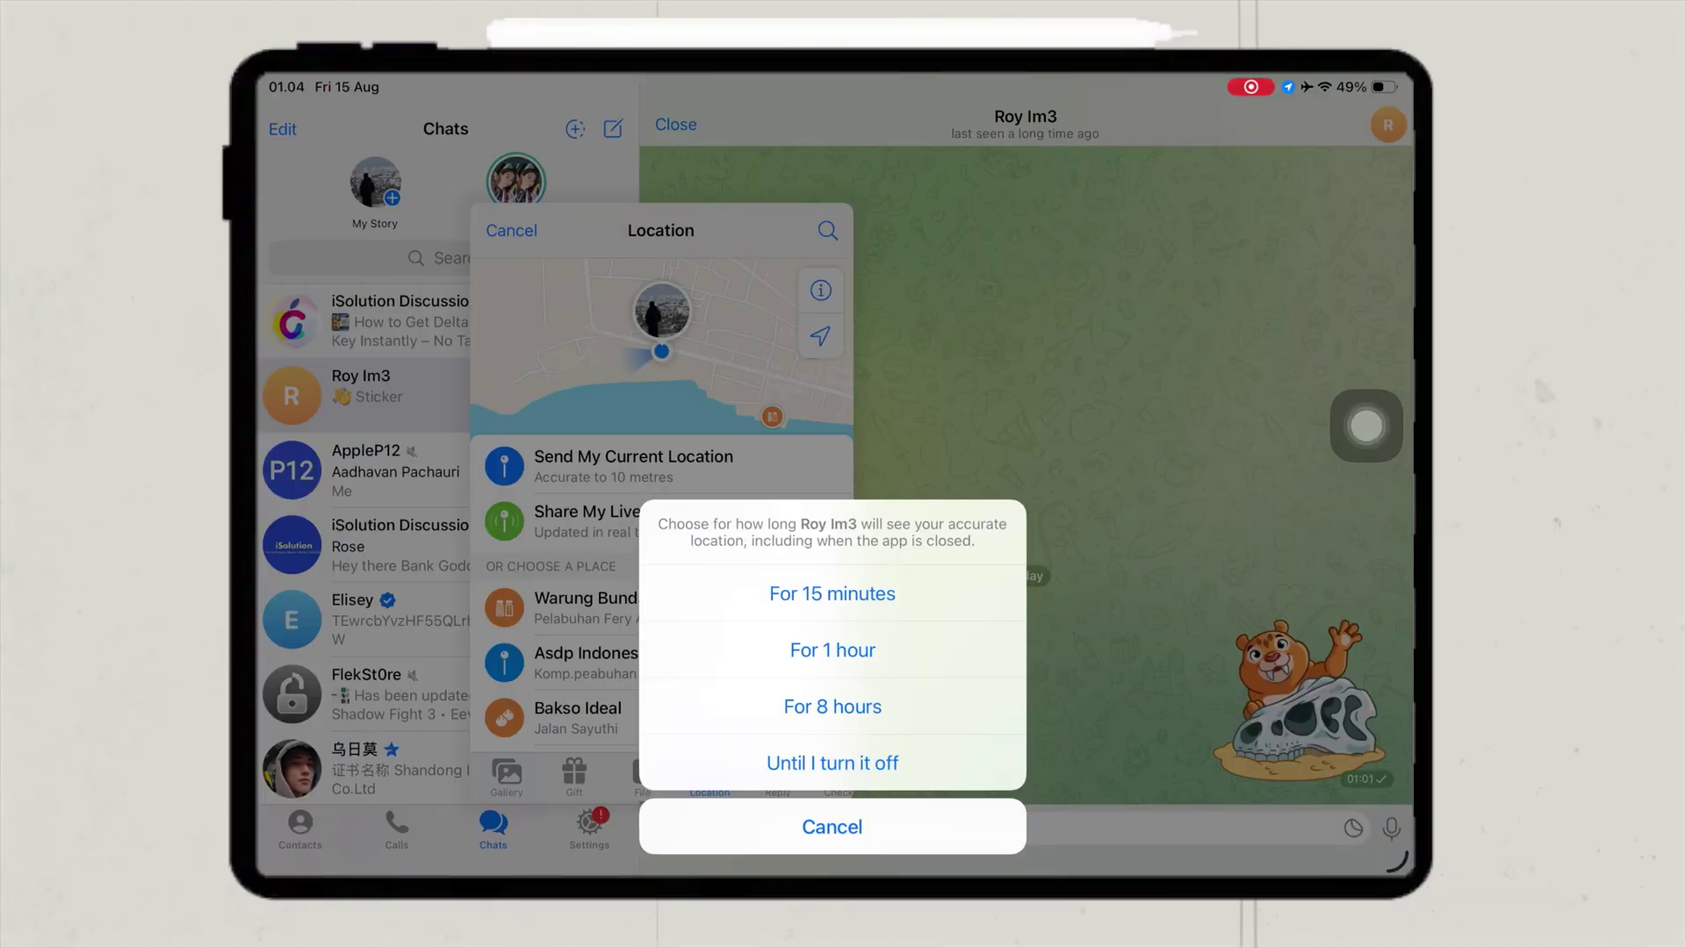
# Share the live location for 15 minutes and view the shared location on the map.
pyautogui.click(832, 675)
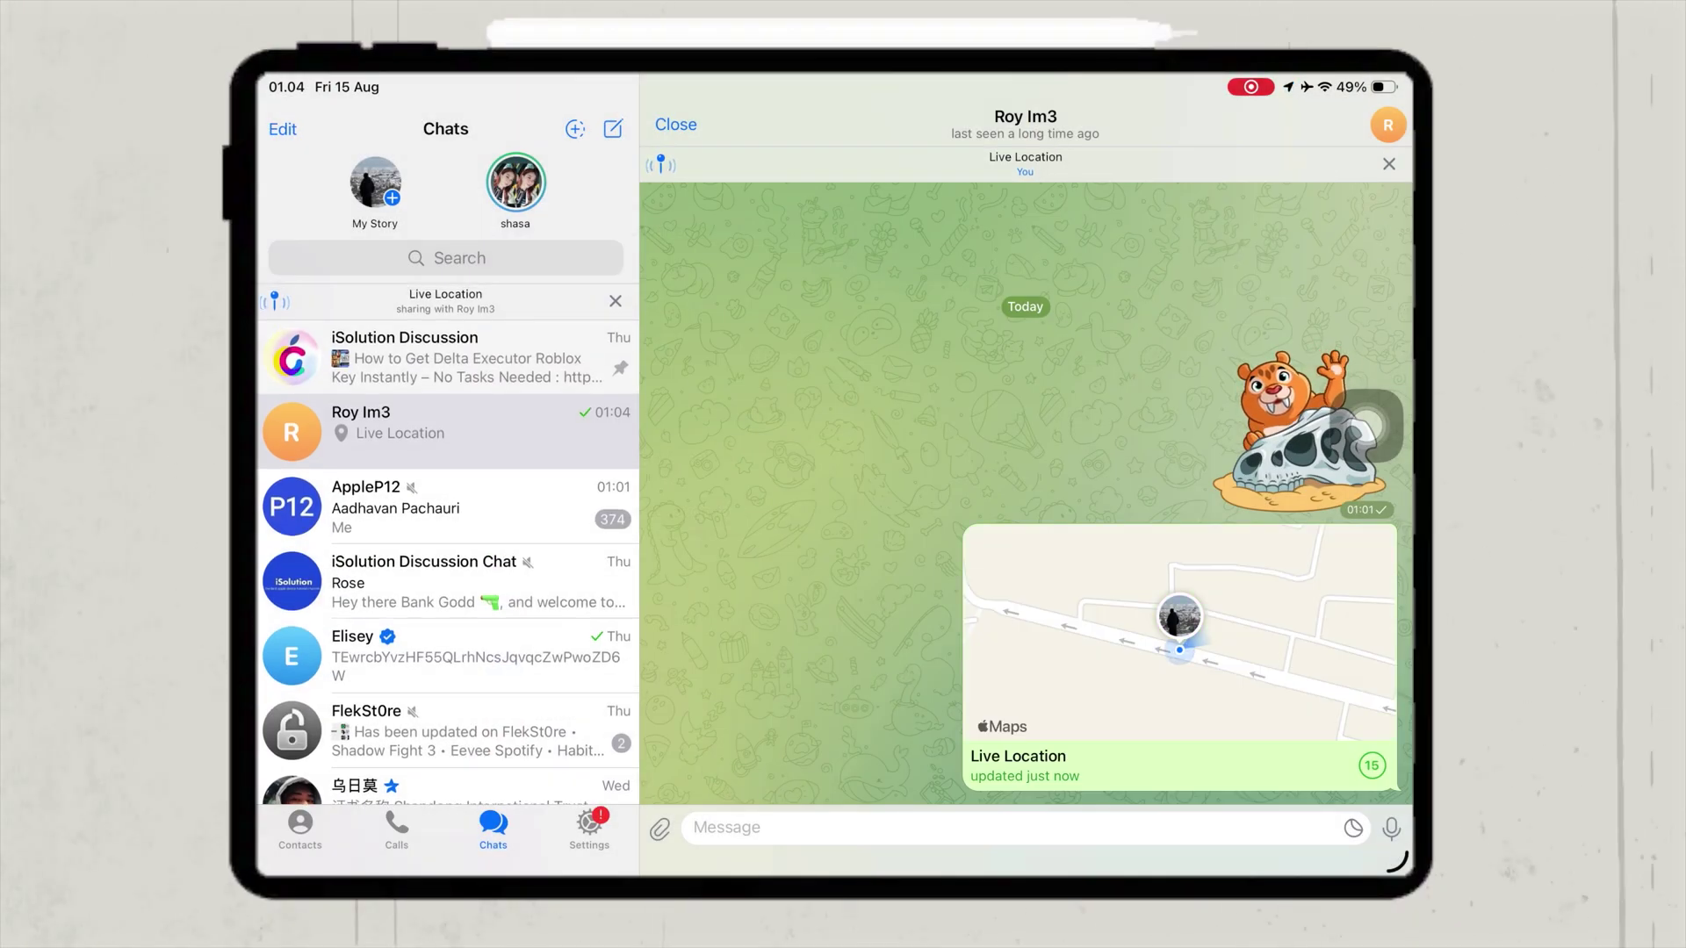
pyautogui.click(1179, 619)
pyautogui.scroll(-3, 832, 442)
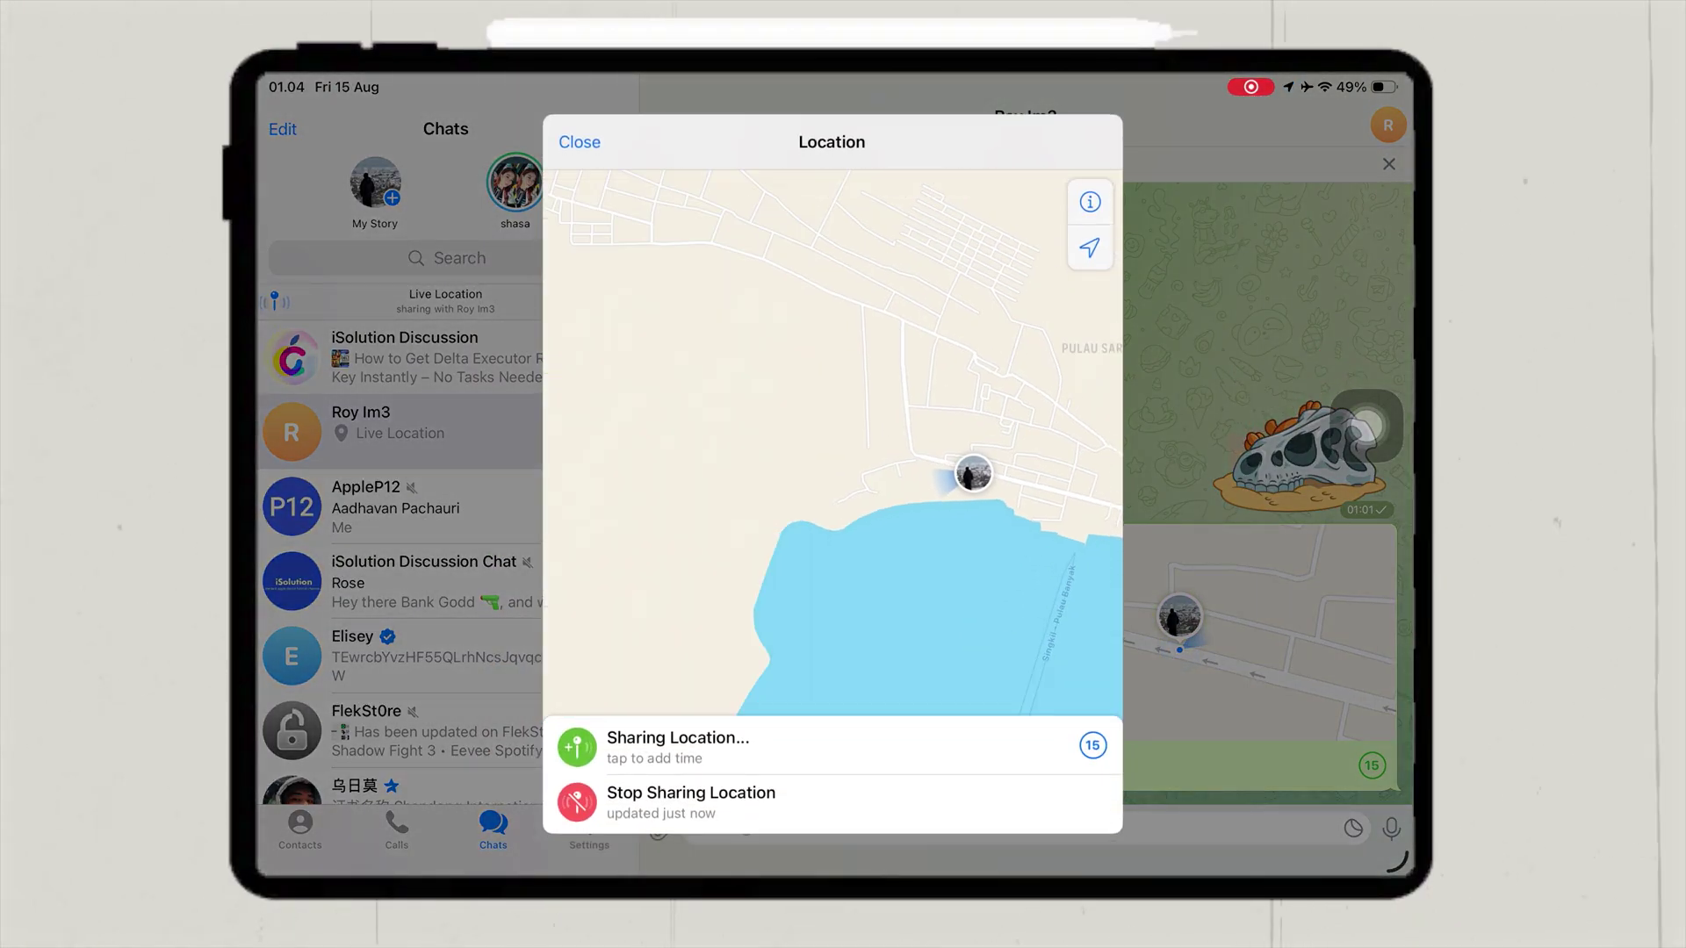
pyautogui.scroll(-5, 833, 442)
pyautogui.scroll(-5, 832, 442)
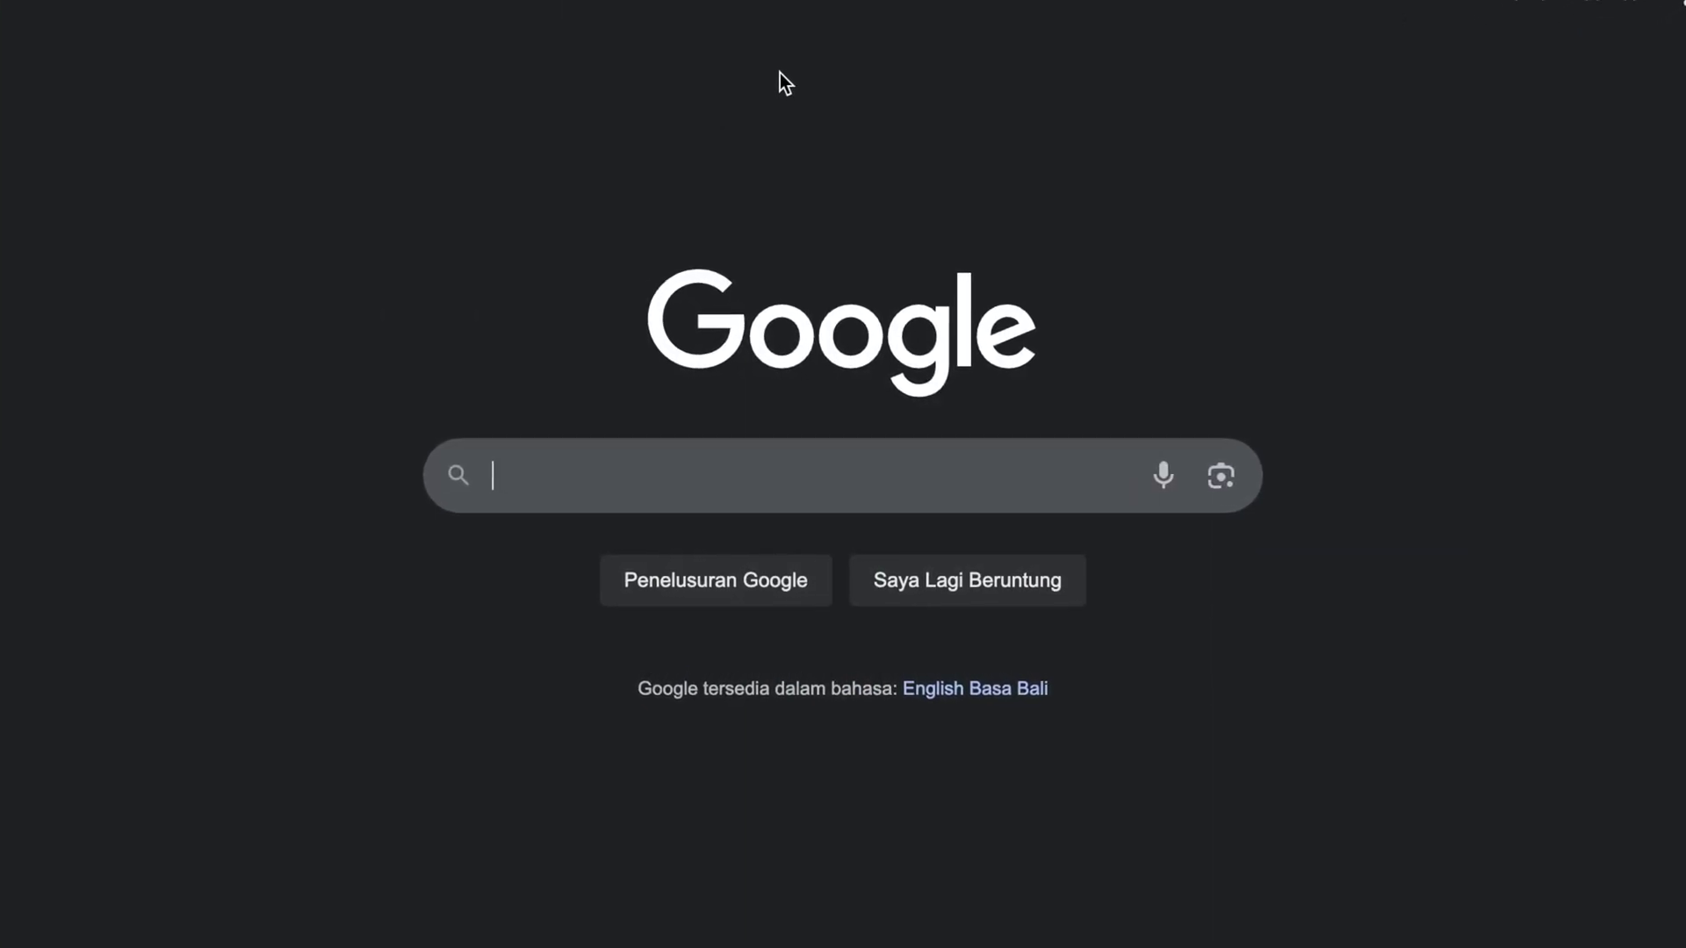
# Search Google for 'location changer for ios iphone-to-pc.com'.
pyautogui.click(570, 475)
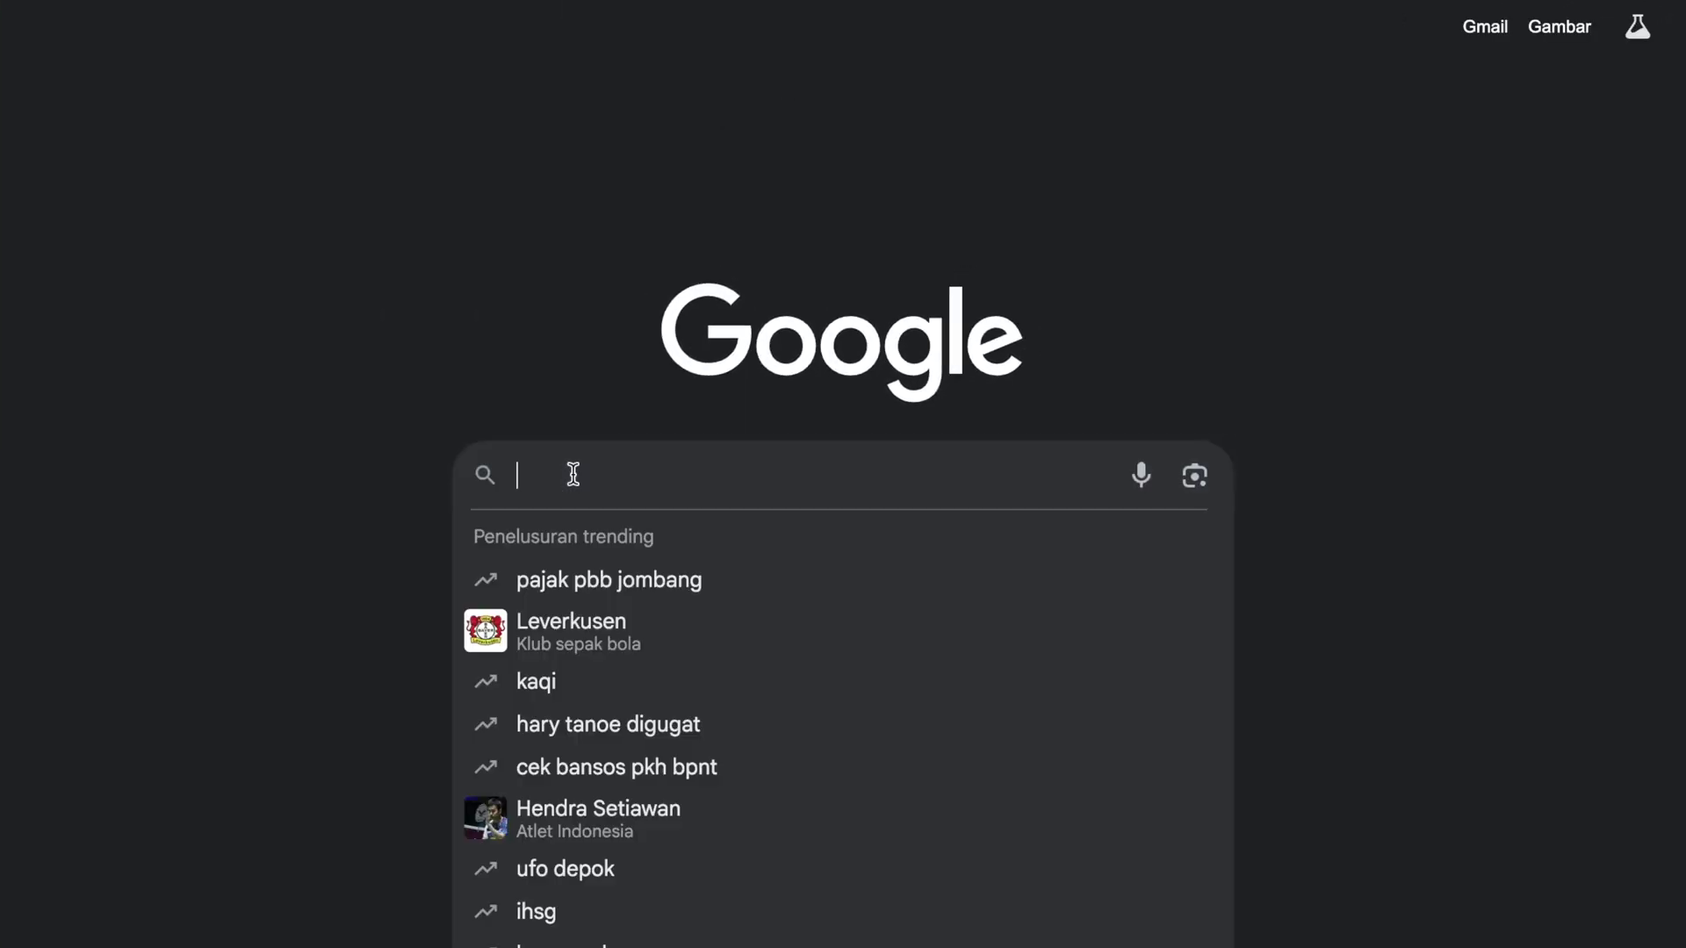
pyautogui.write('location changer for ios iphone-to-pc.com')
pyautogui.click(410, 377)
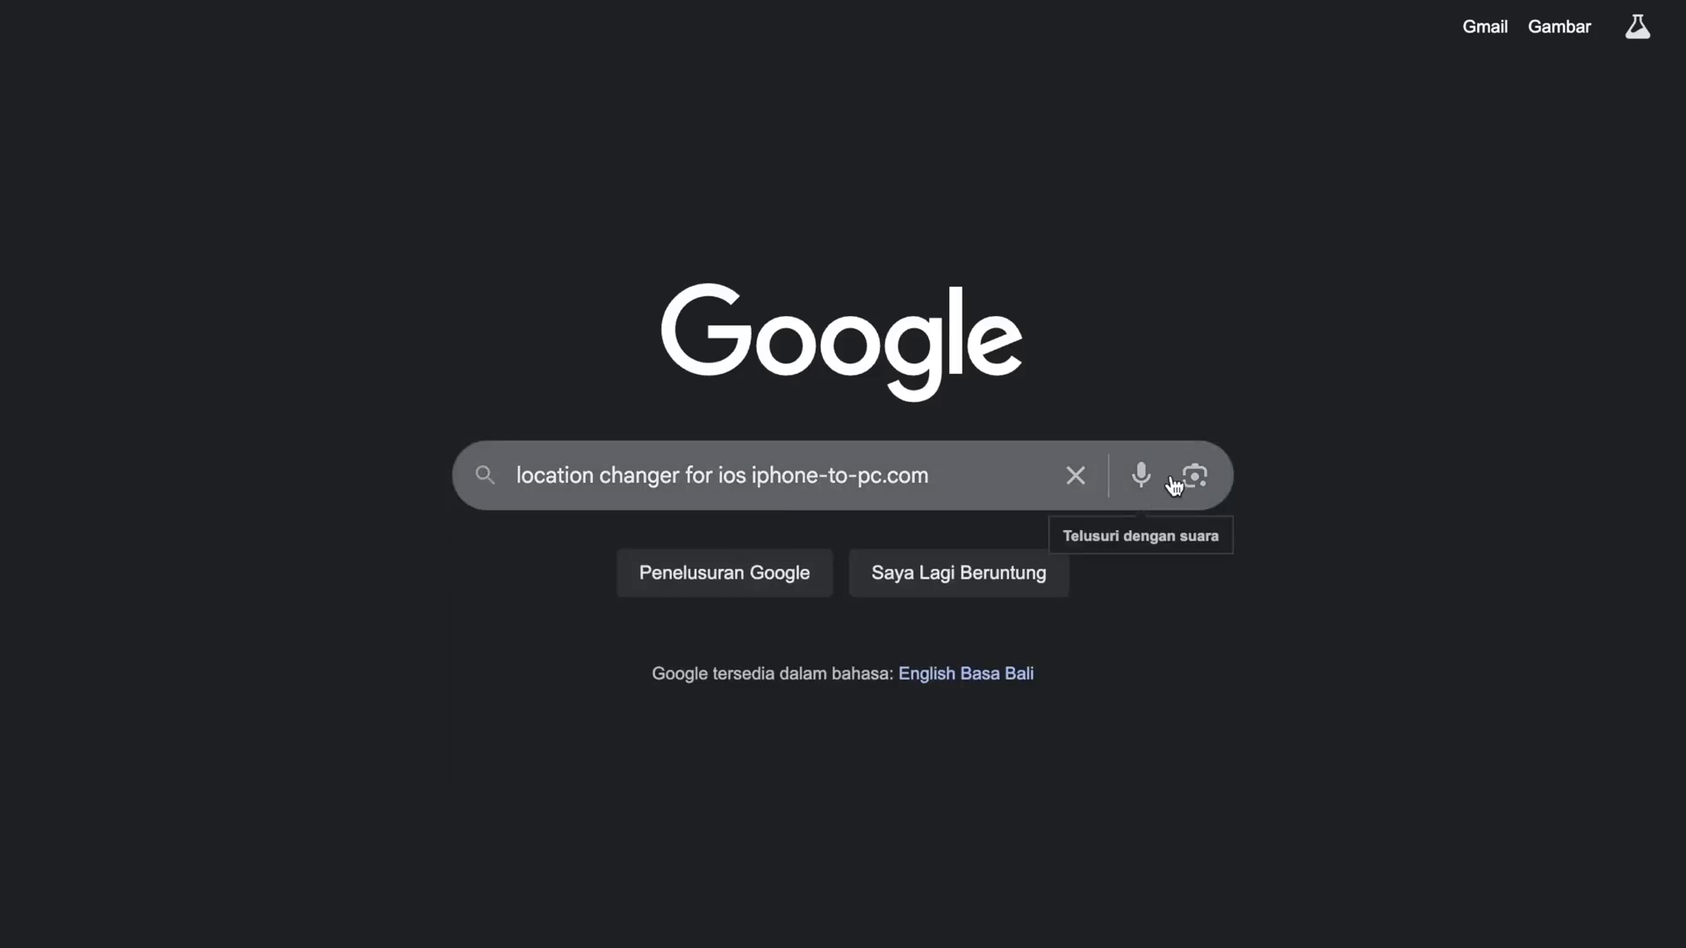
pyautogui.click(771, 584)
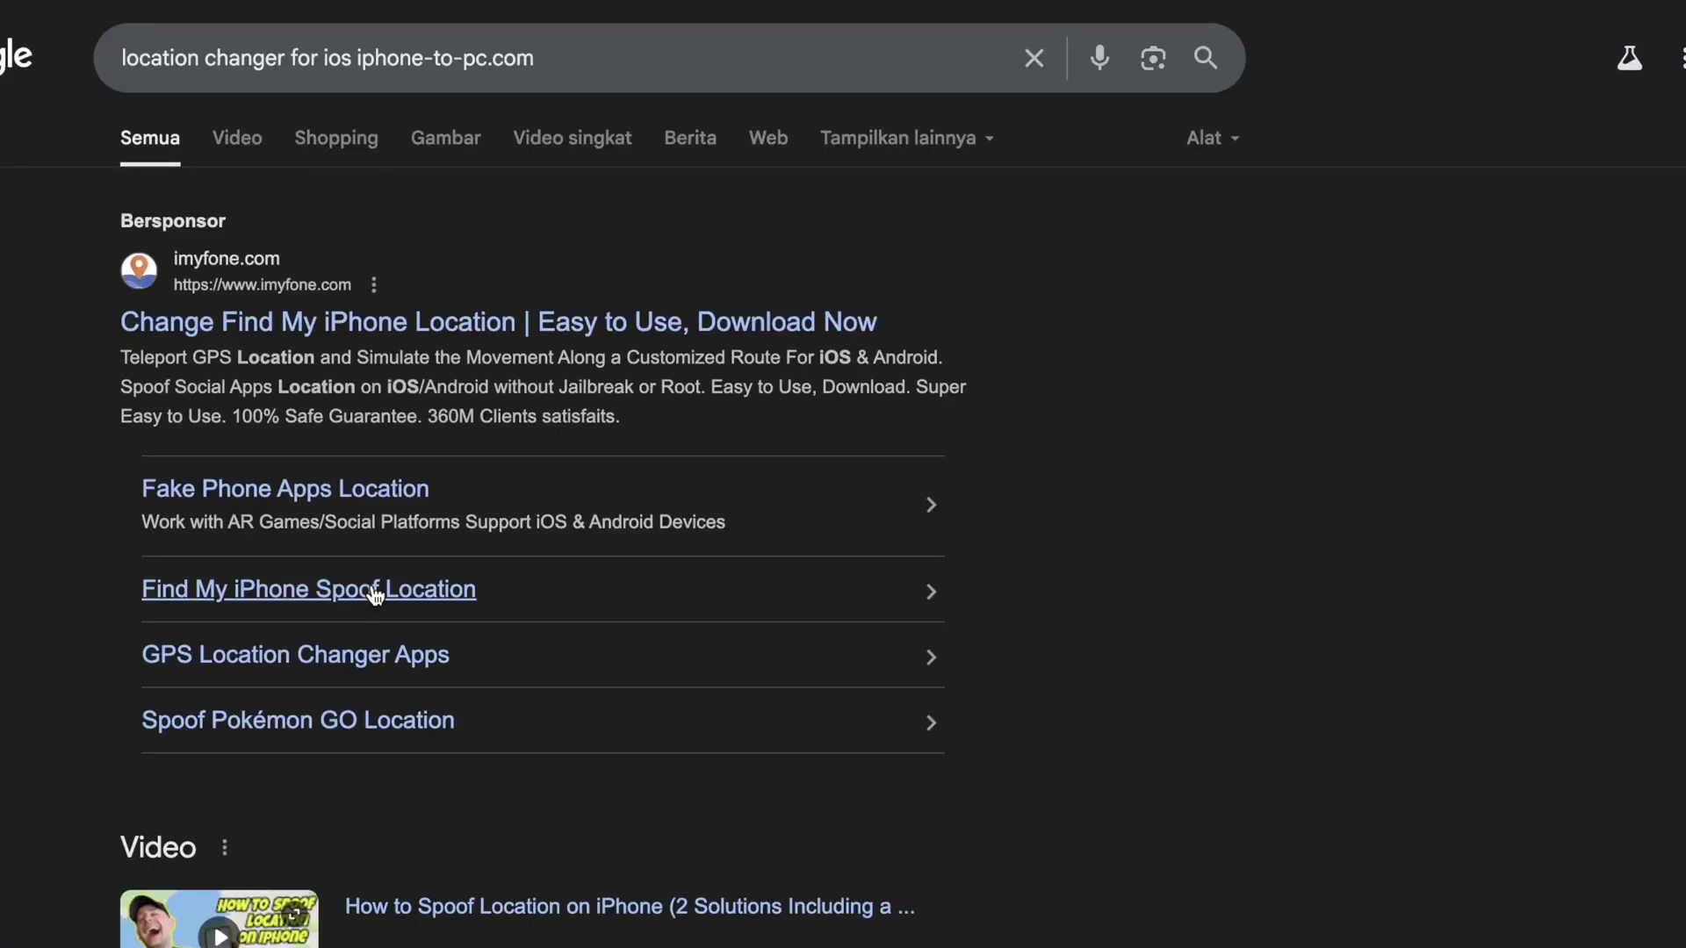
pyautogui.scroll(-3, 187, 677)
pyautogui.scroll(-5, 188, 677)
pyautogui.scroll(-3, 187, 678)
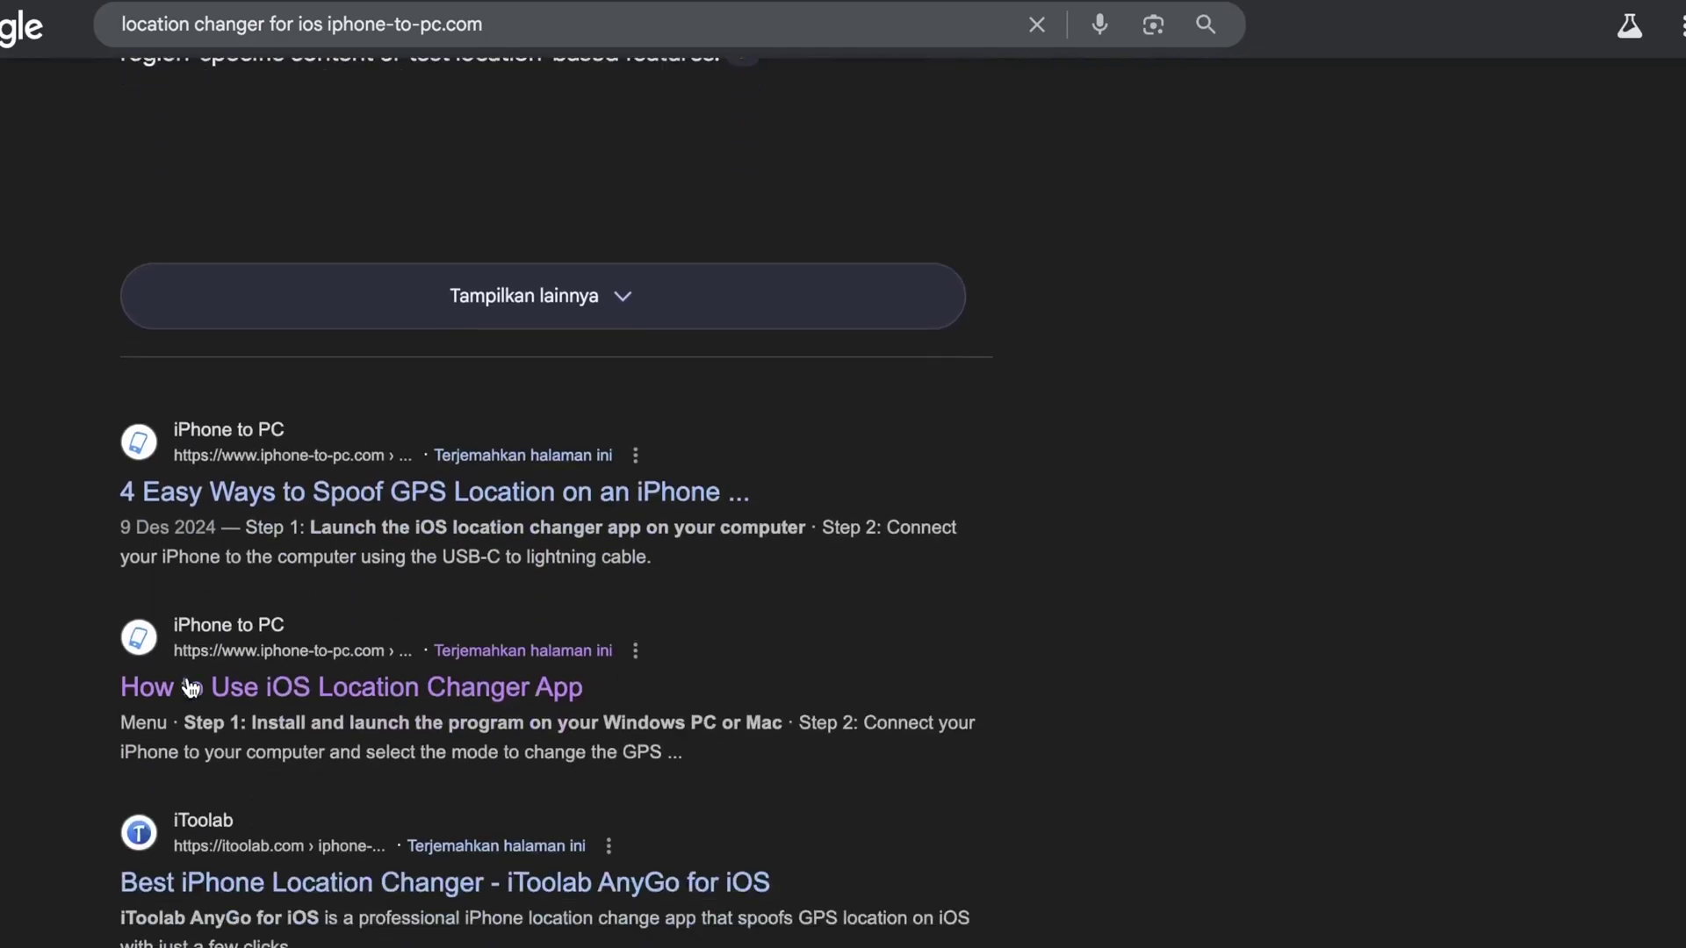
pyautogui.scroll(-2, 188, 685)
# Go to the 'How to Use iOS Location Changer App' guide on iPhone to PC.
pyautogui.click(323, 508)
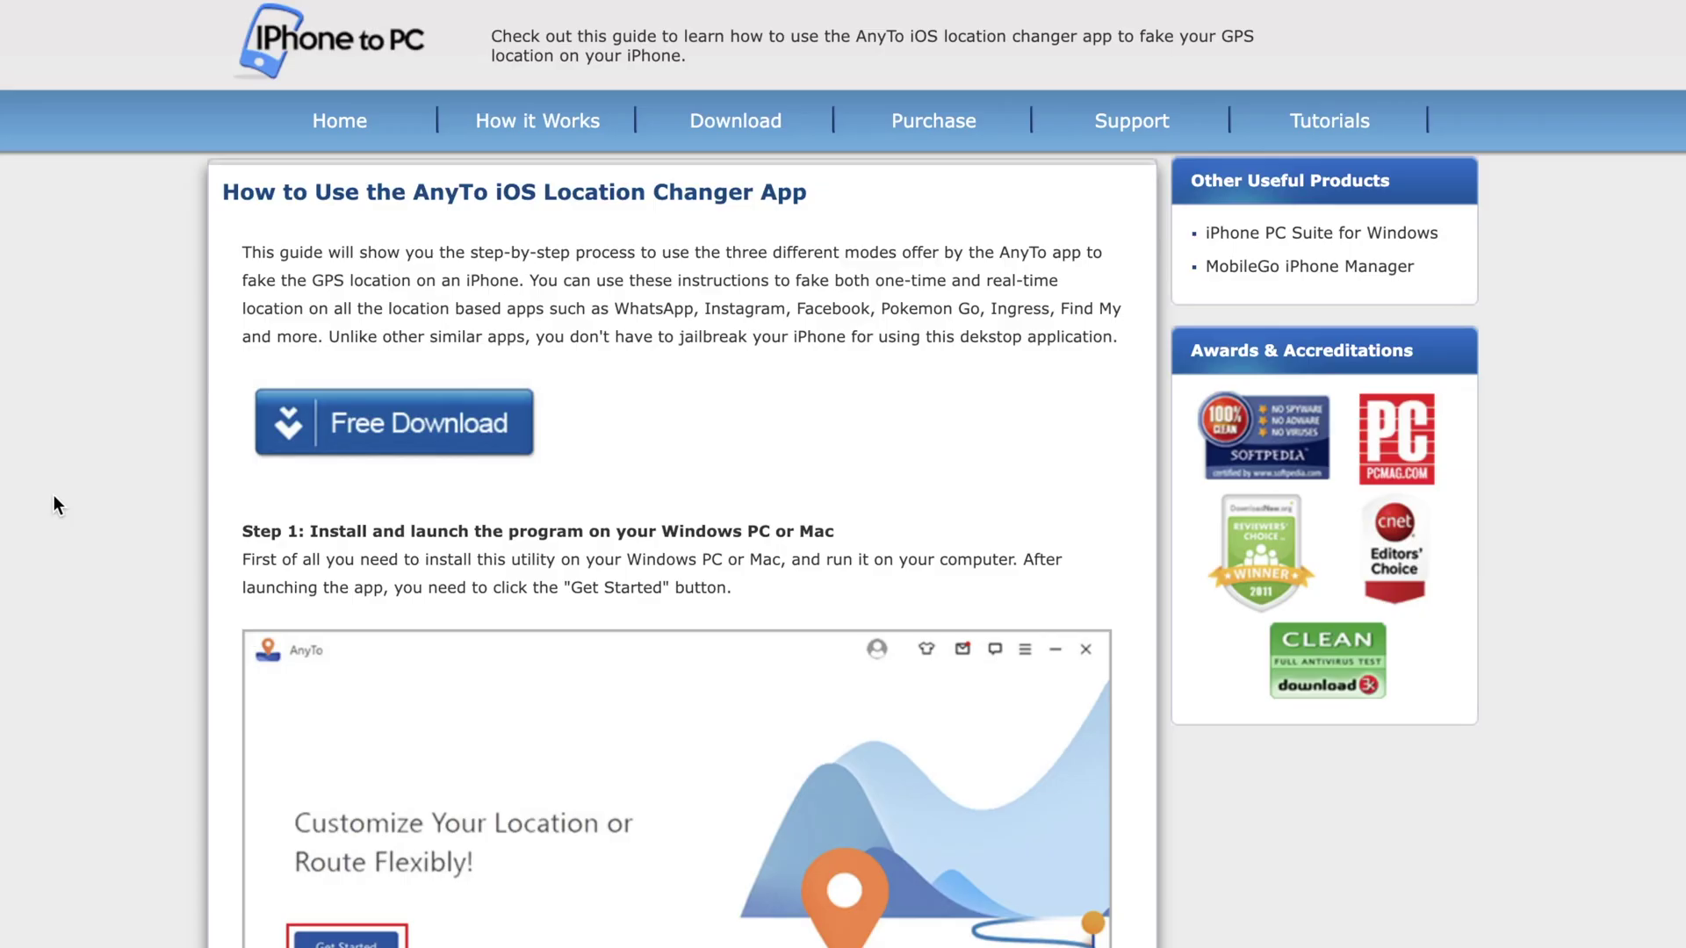
pyautogui.scroll(-2, 382, 580)
pyautogui.scroll(-2, 461, 726)
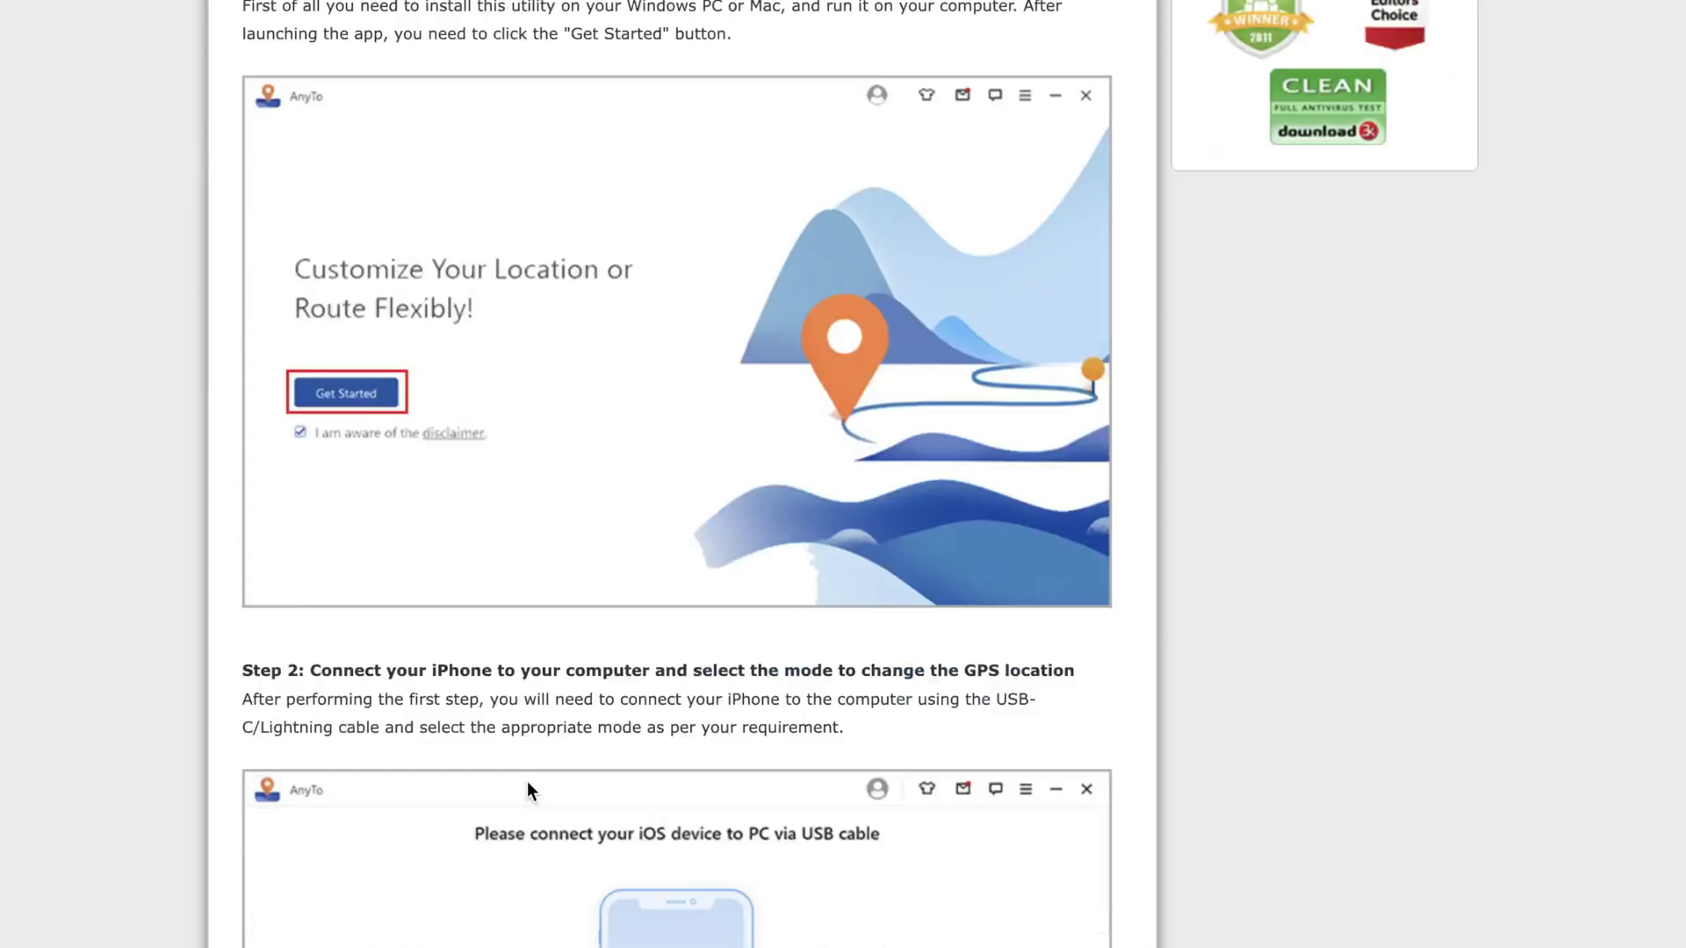
pyautogui.scroll(-5, 527, 781)
pyautogui.scroll(-8, 592, 658)
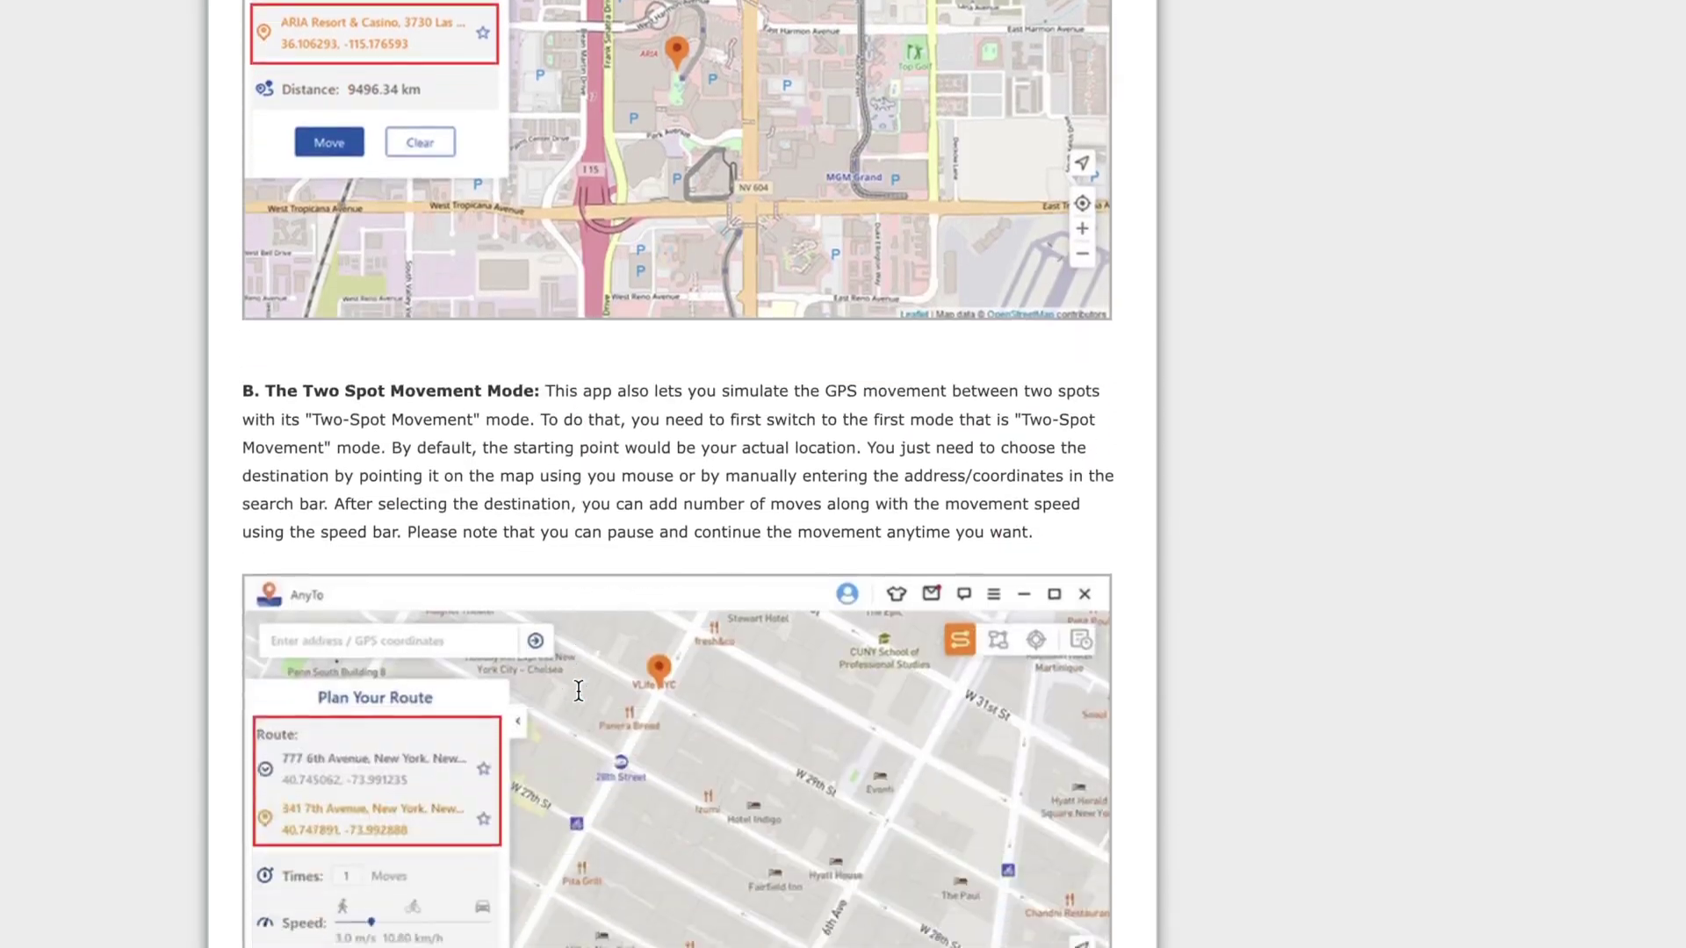
pyautogui.scroll(-4, 578, 699)
pyautogui.scroll(-10, 578, 690)
pyautogui.scroll(2, 513, 616)
pyautogui.scroll(2, 556, 454)
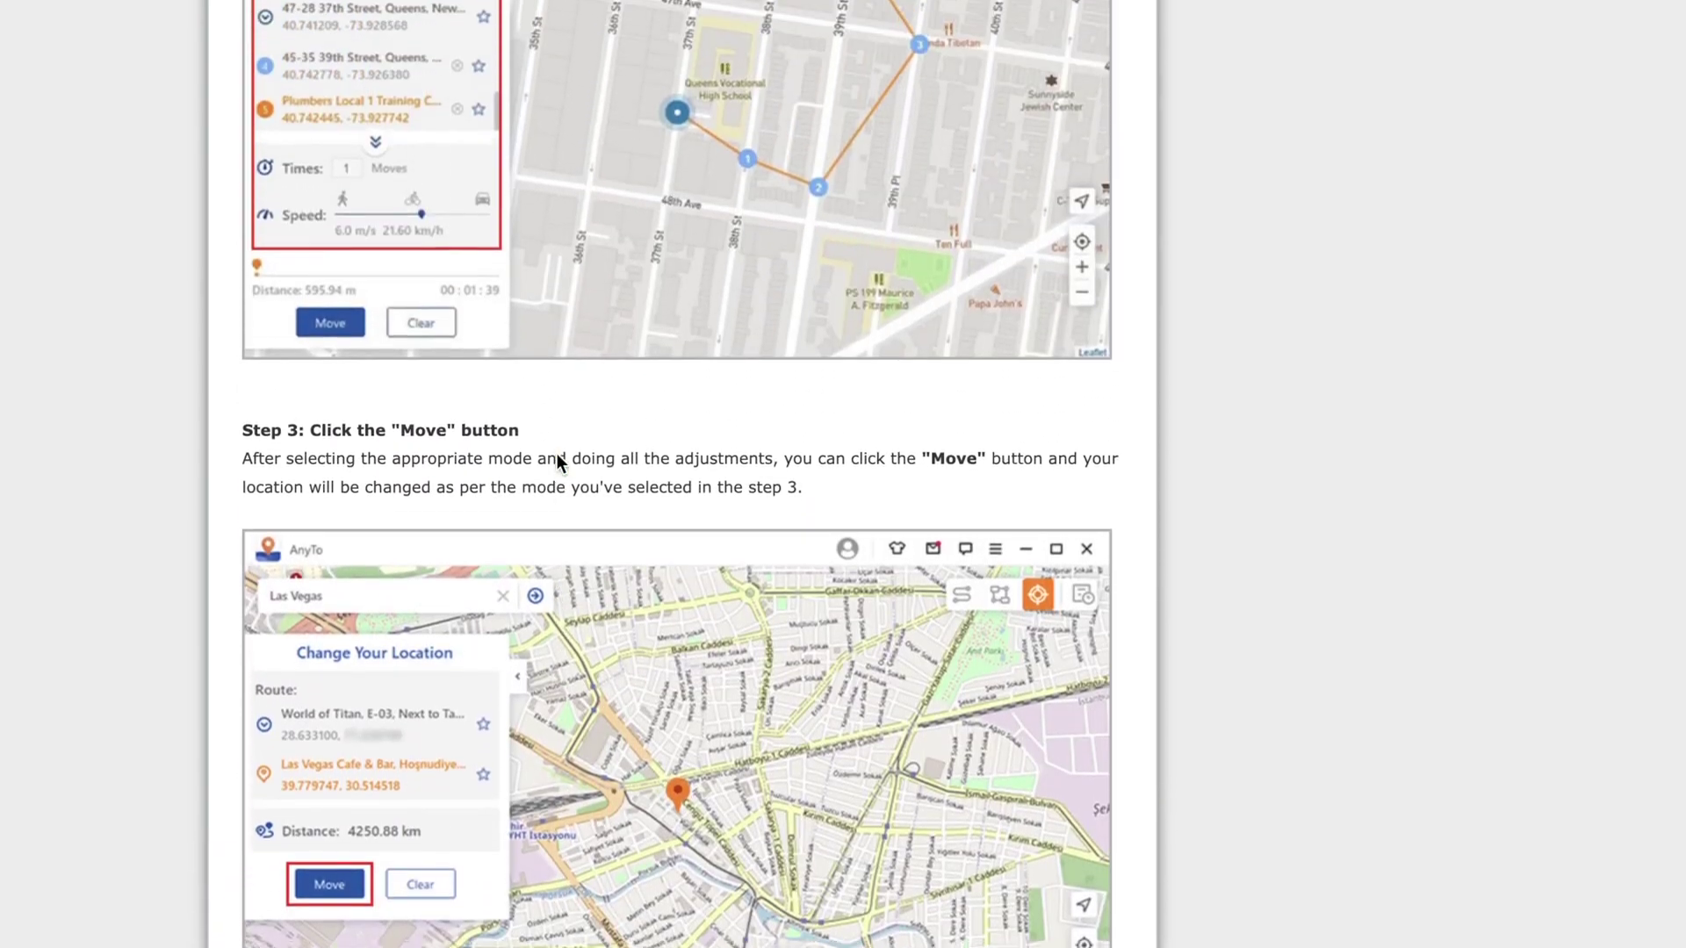
pyautogui.scroll(6, 558, 454)
pyautogui.scroll(15, 558, 454)
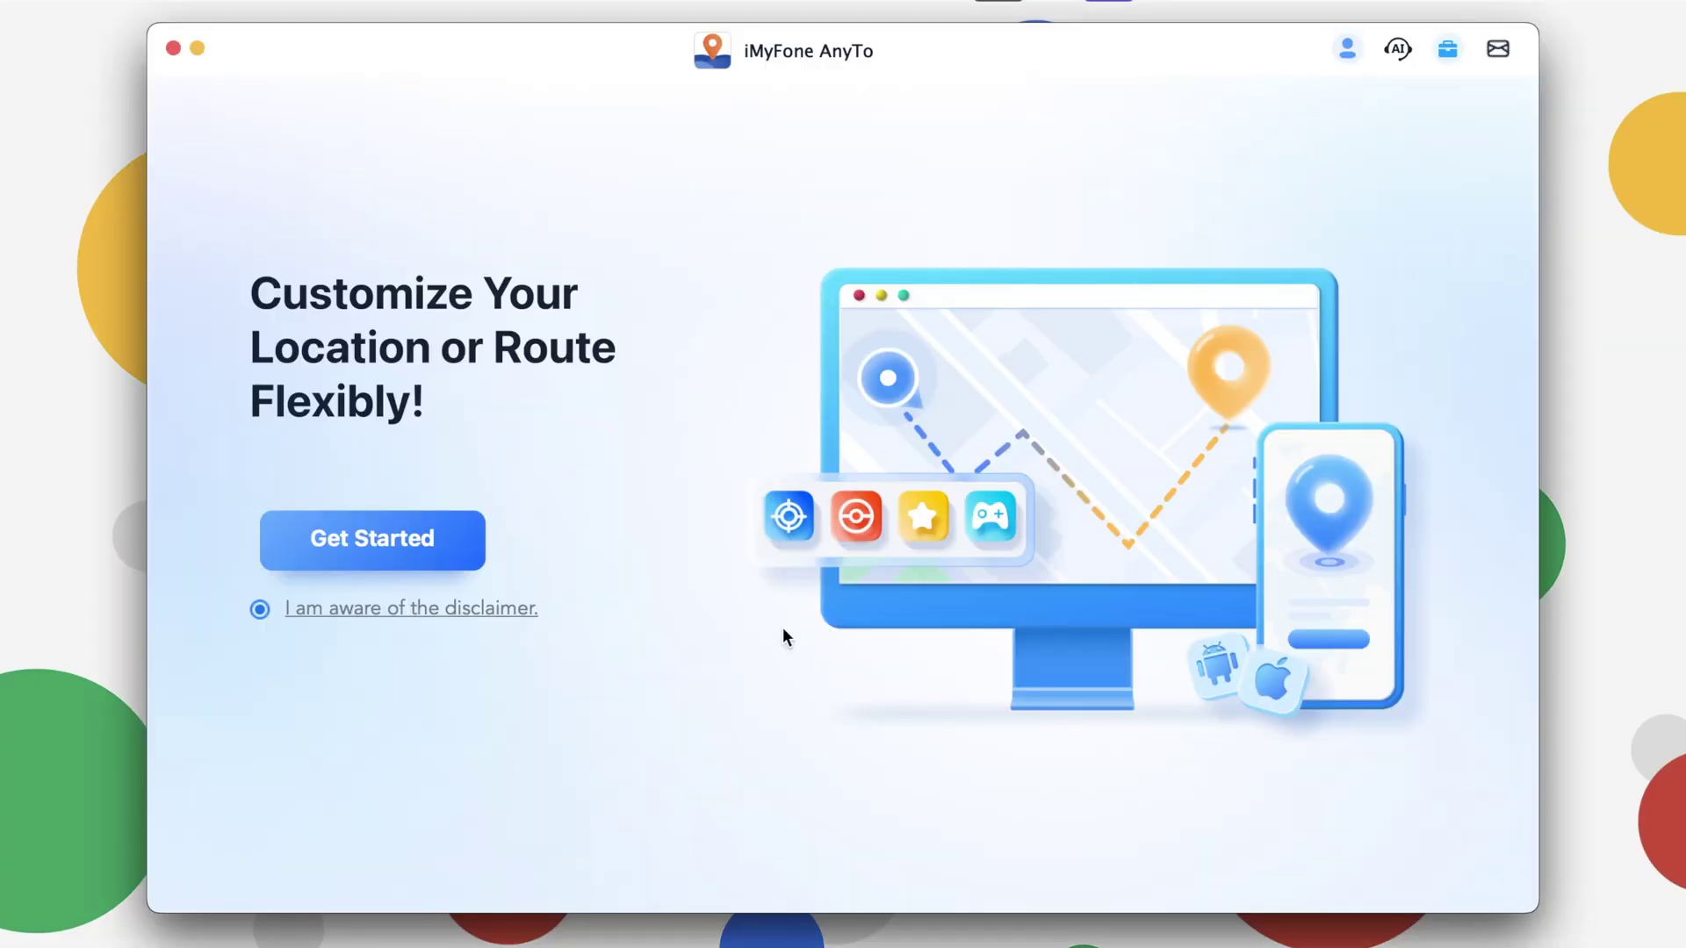
# Start AnyTo setup and connect to the iPad using its WIFI device option.
pyautogui.click(358, 555)
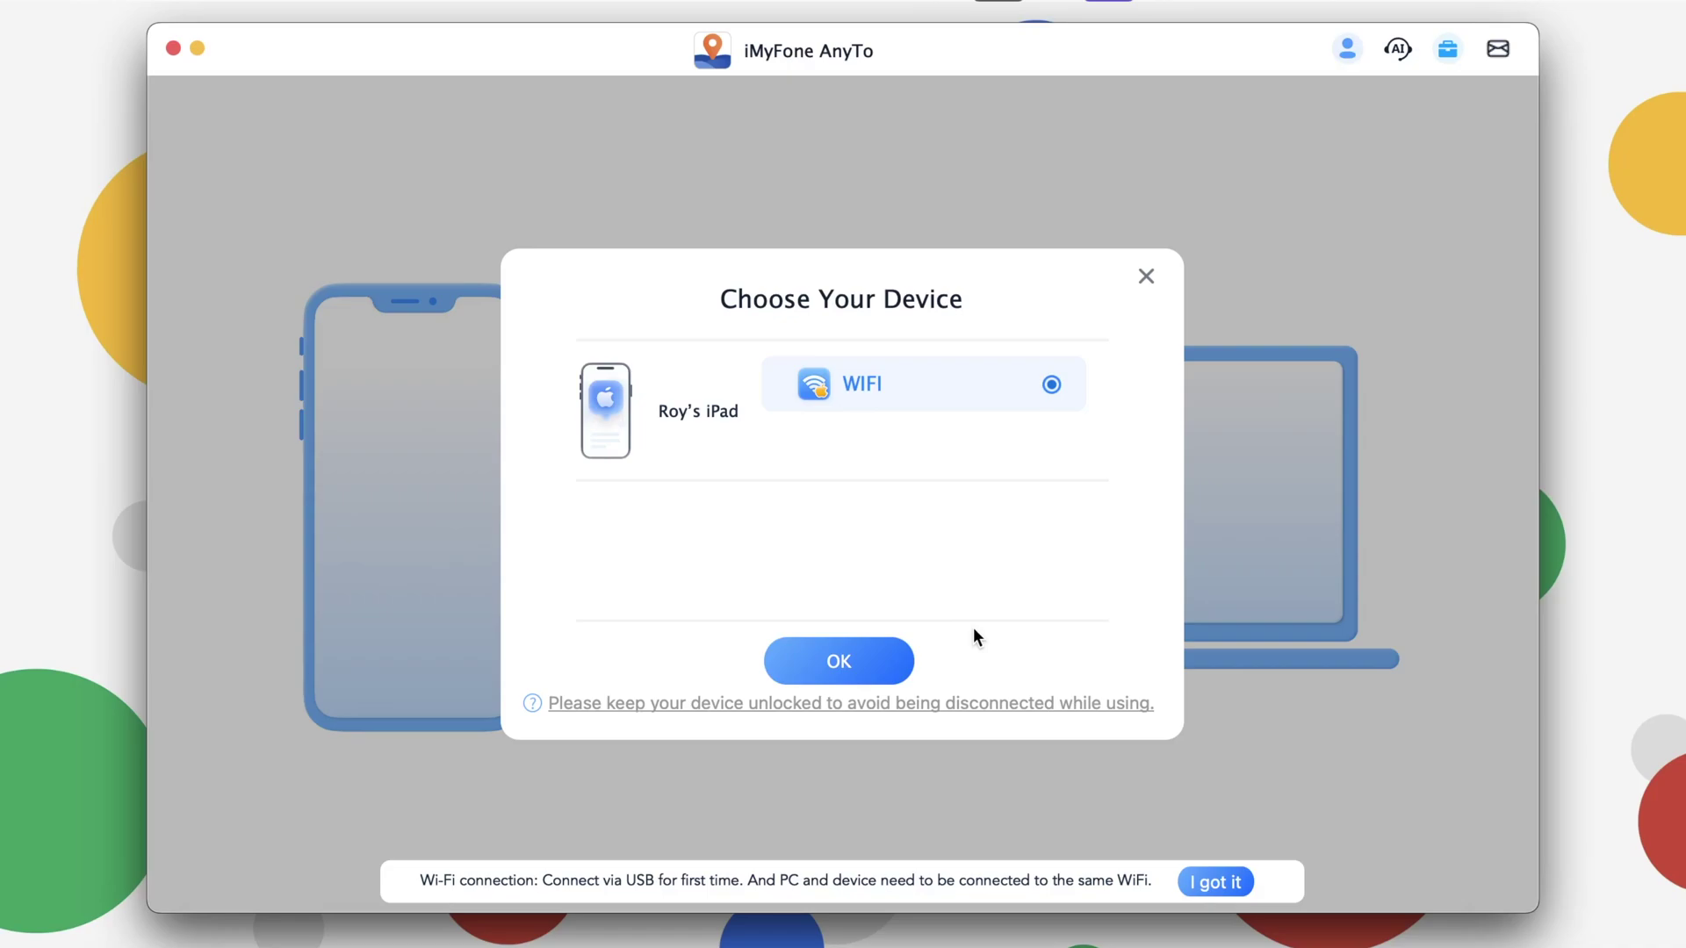
pyautogui.click(871, 661)
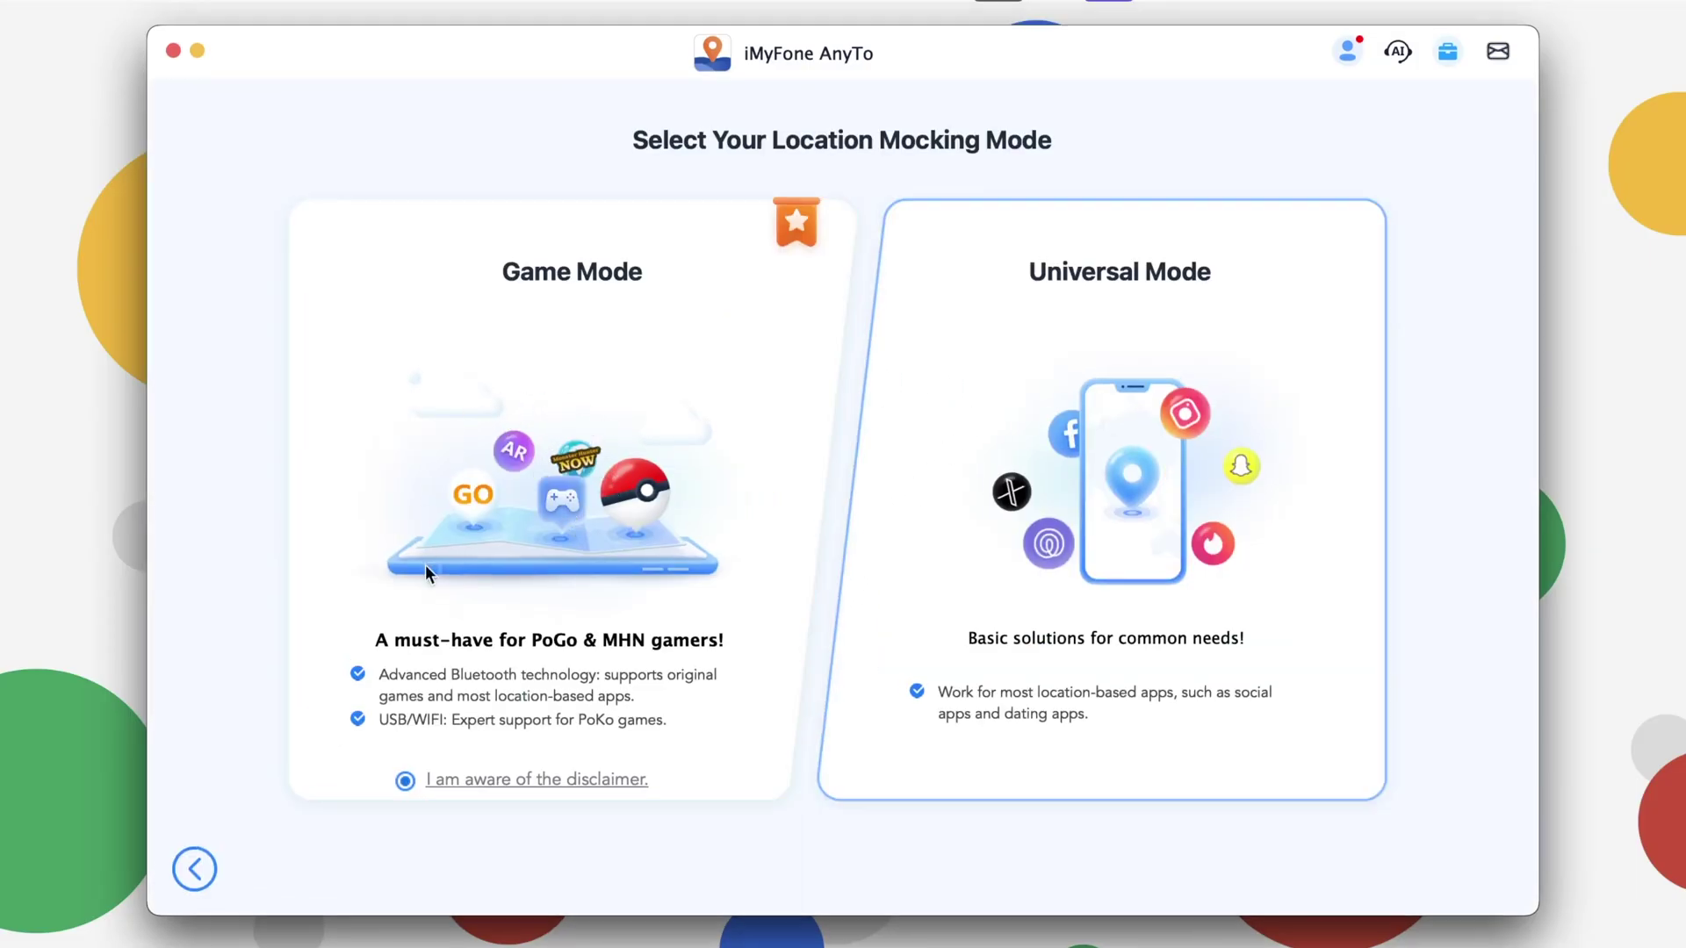
# Choose a mocking mode, dismiss the Go Finder promo and zoom in on the Jakarta location.
pyautogui.click(590, 448)
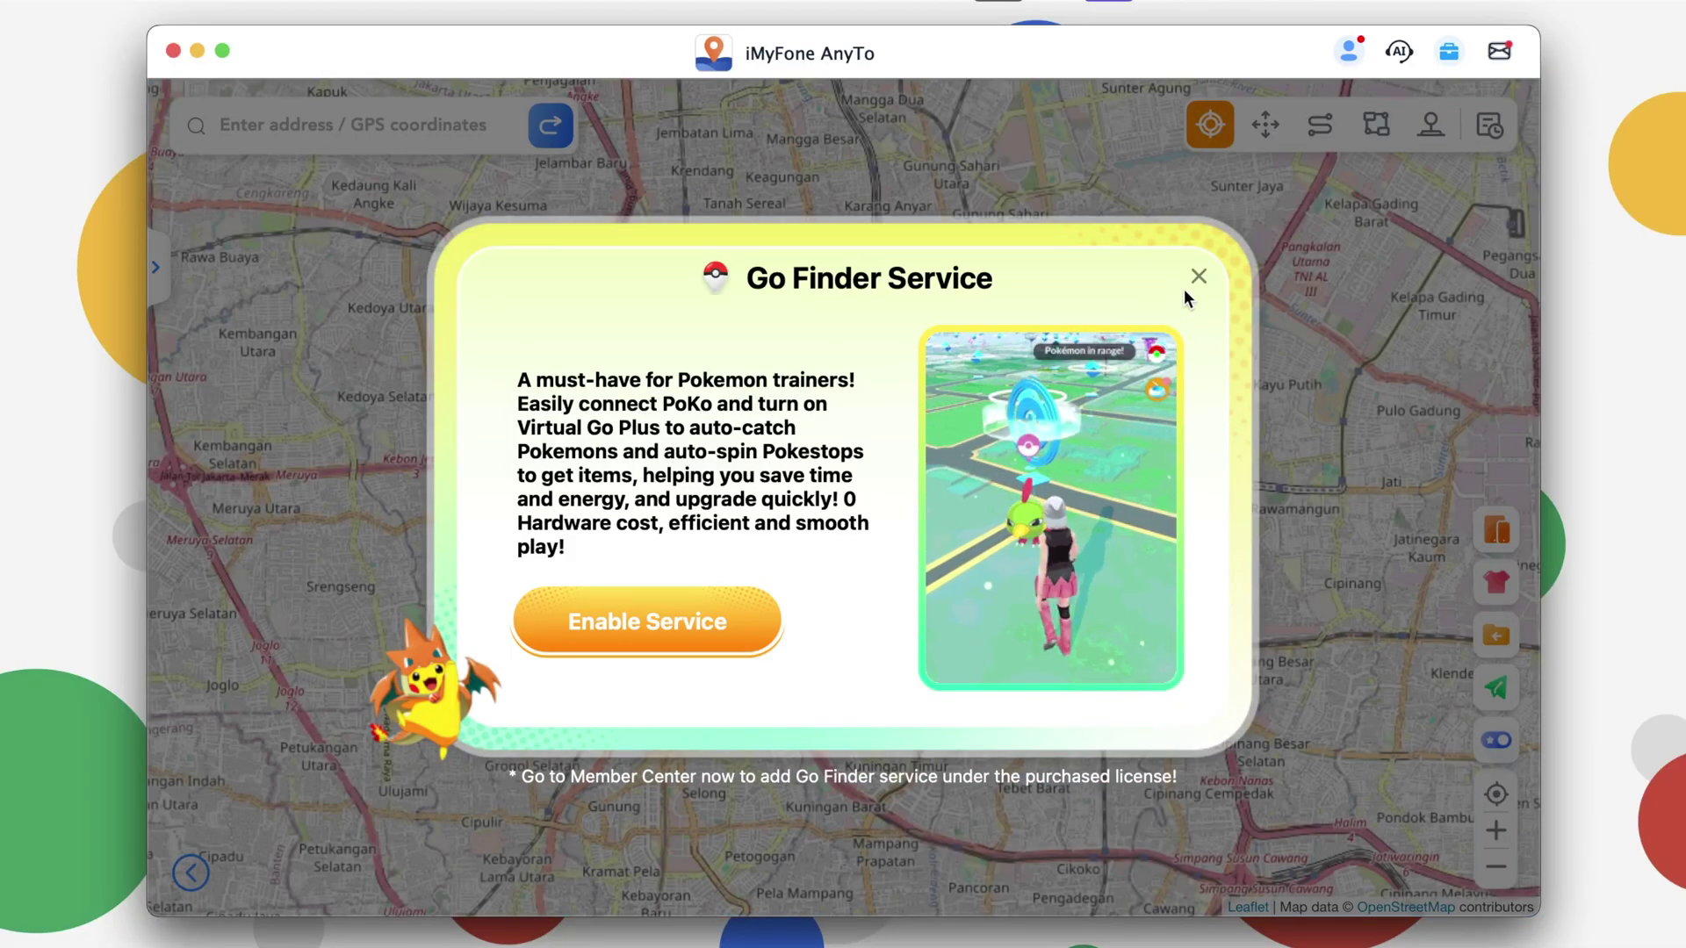
pyautogui.click(1199, 277)
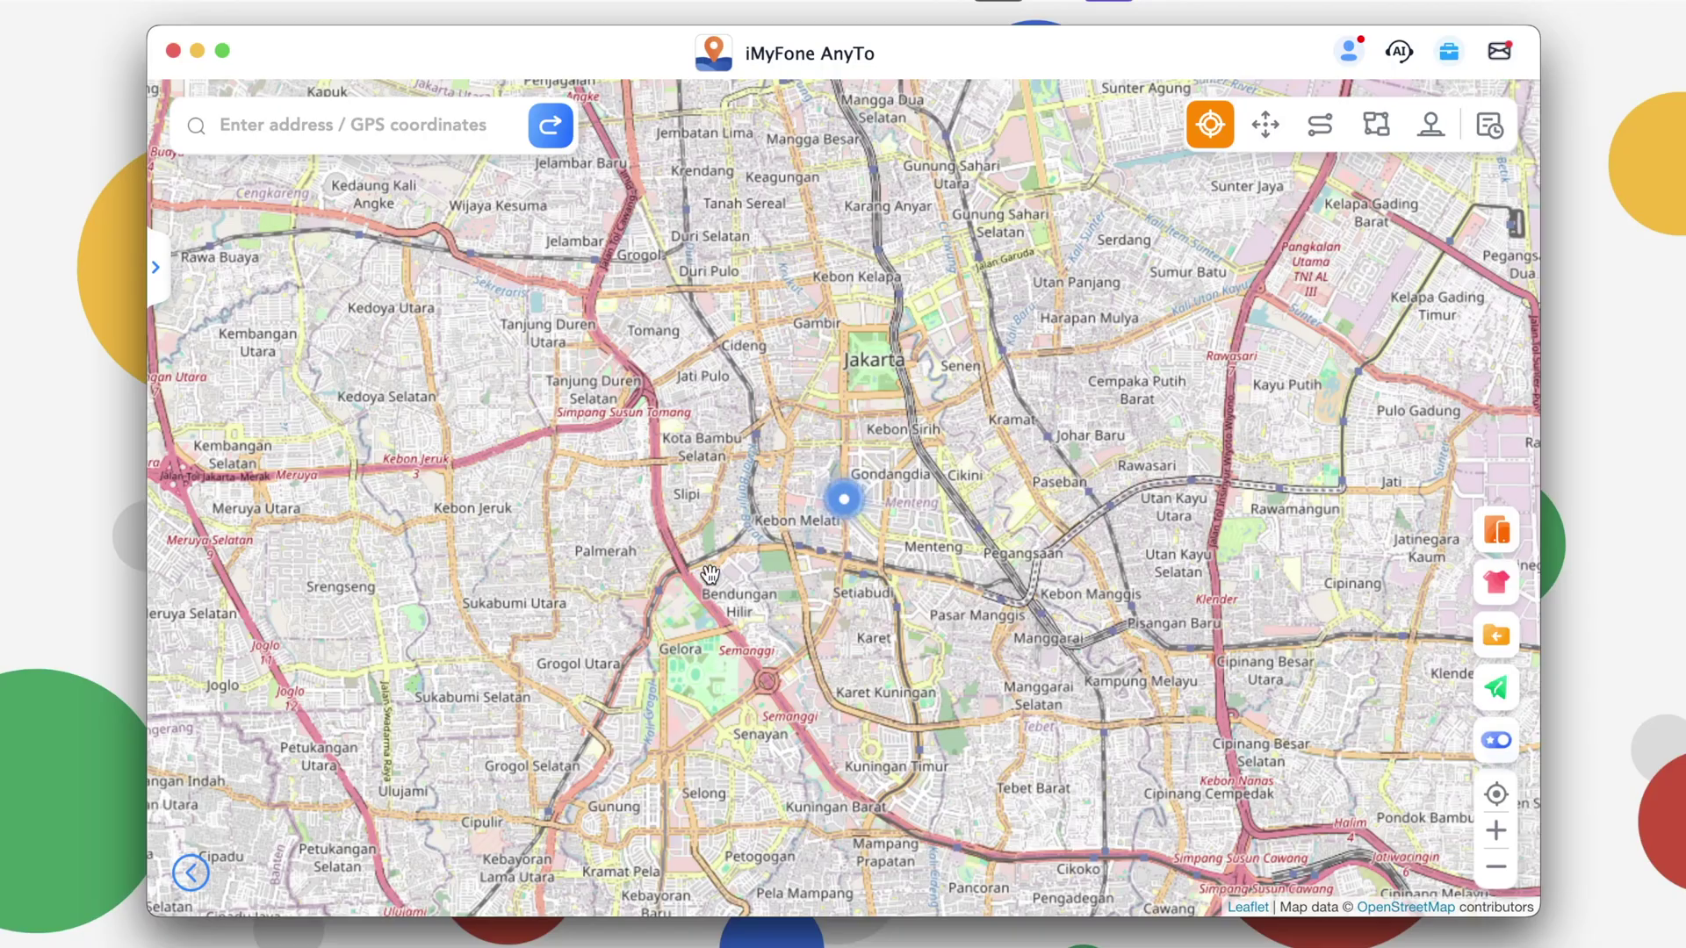
pyautogui.click(1495, 832)
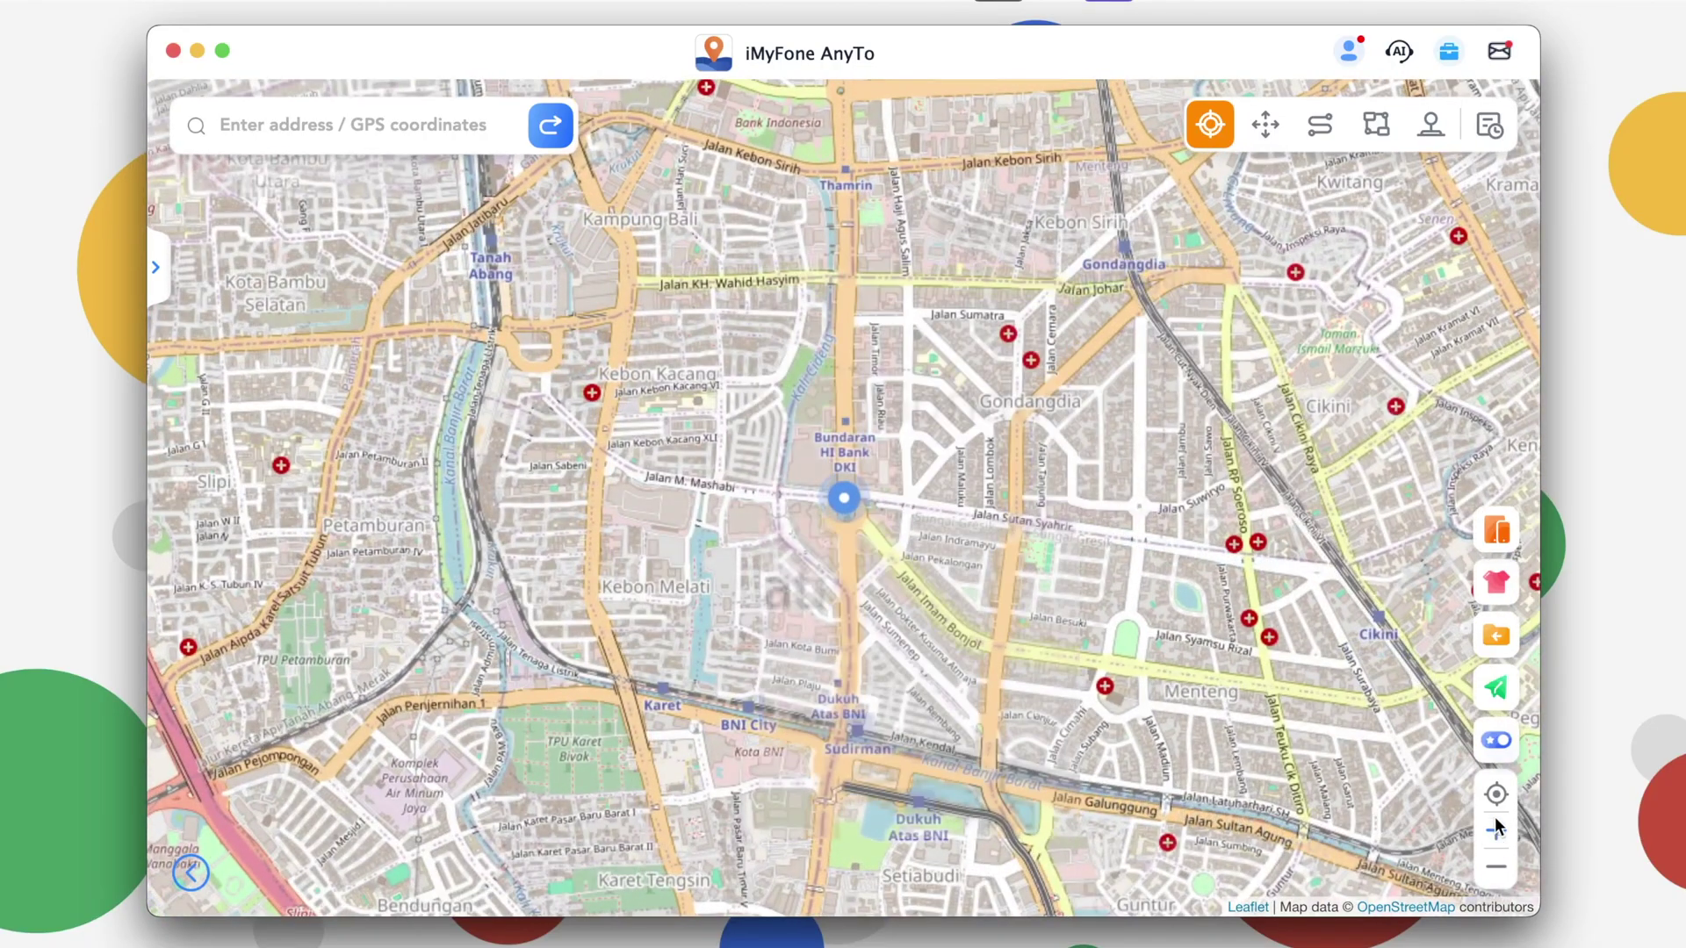
pyautogui.click(329, 143)
pyautogui.write('delhi, india')
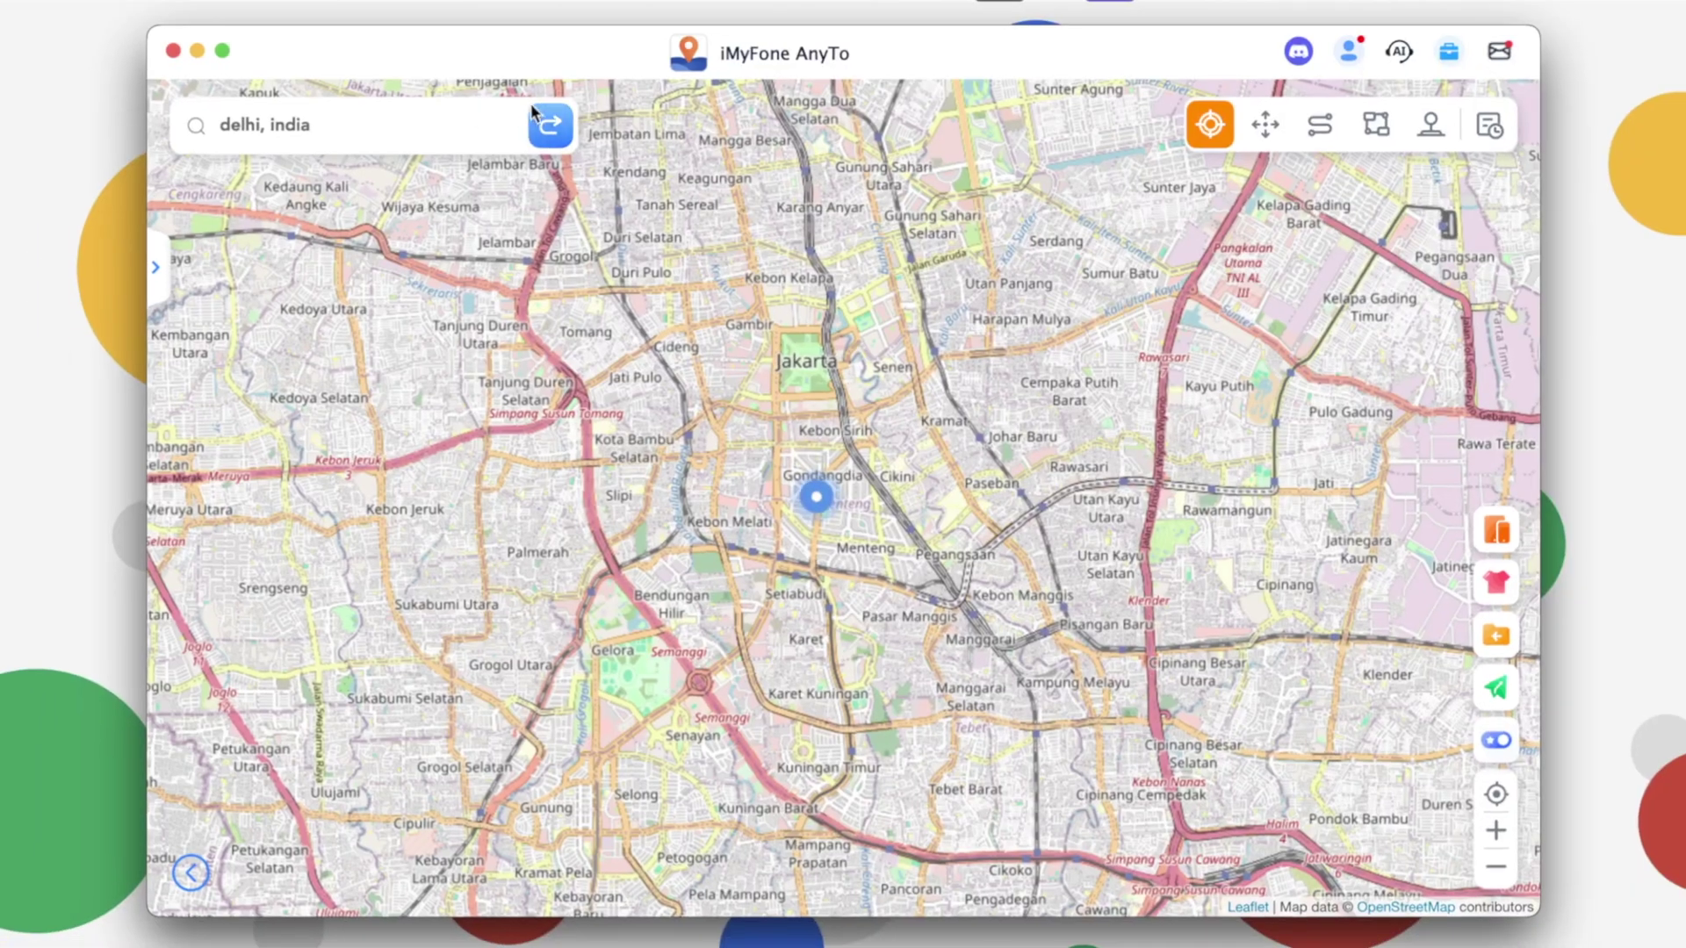
# Search the address box for 'delhi' and choose 'Delhi, India' as the destination.
pyautogui.click(544, 124)
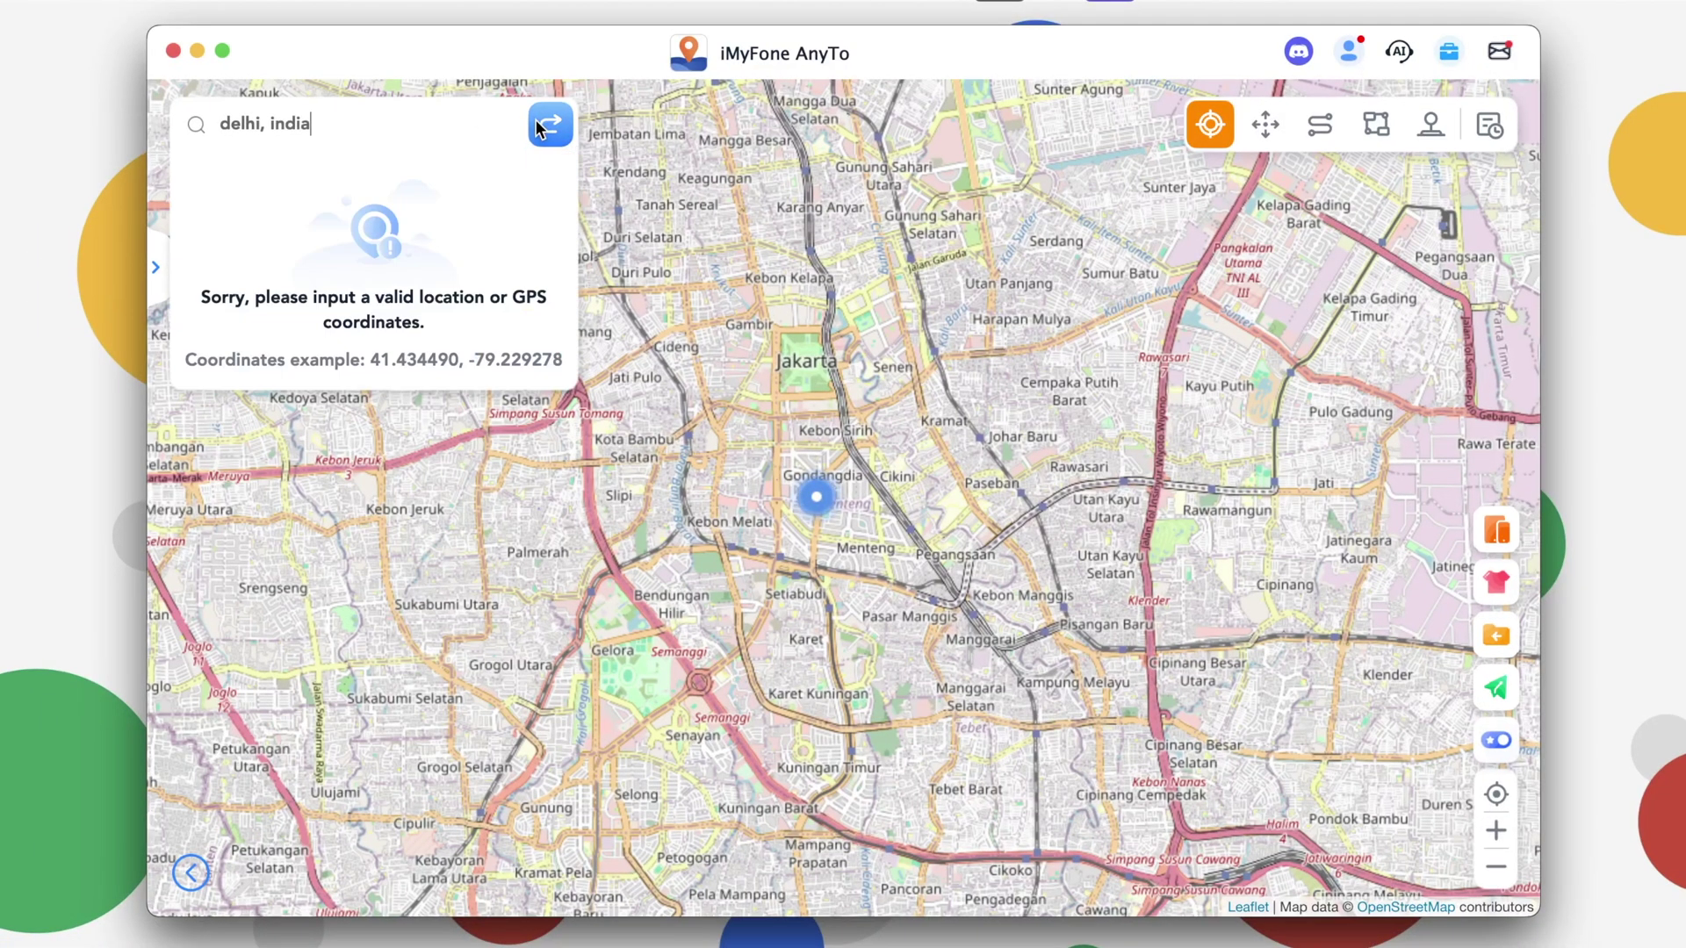
pyautogui.click(420, 124)
pyautogui.press('BackSpace')
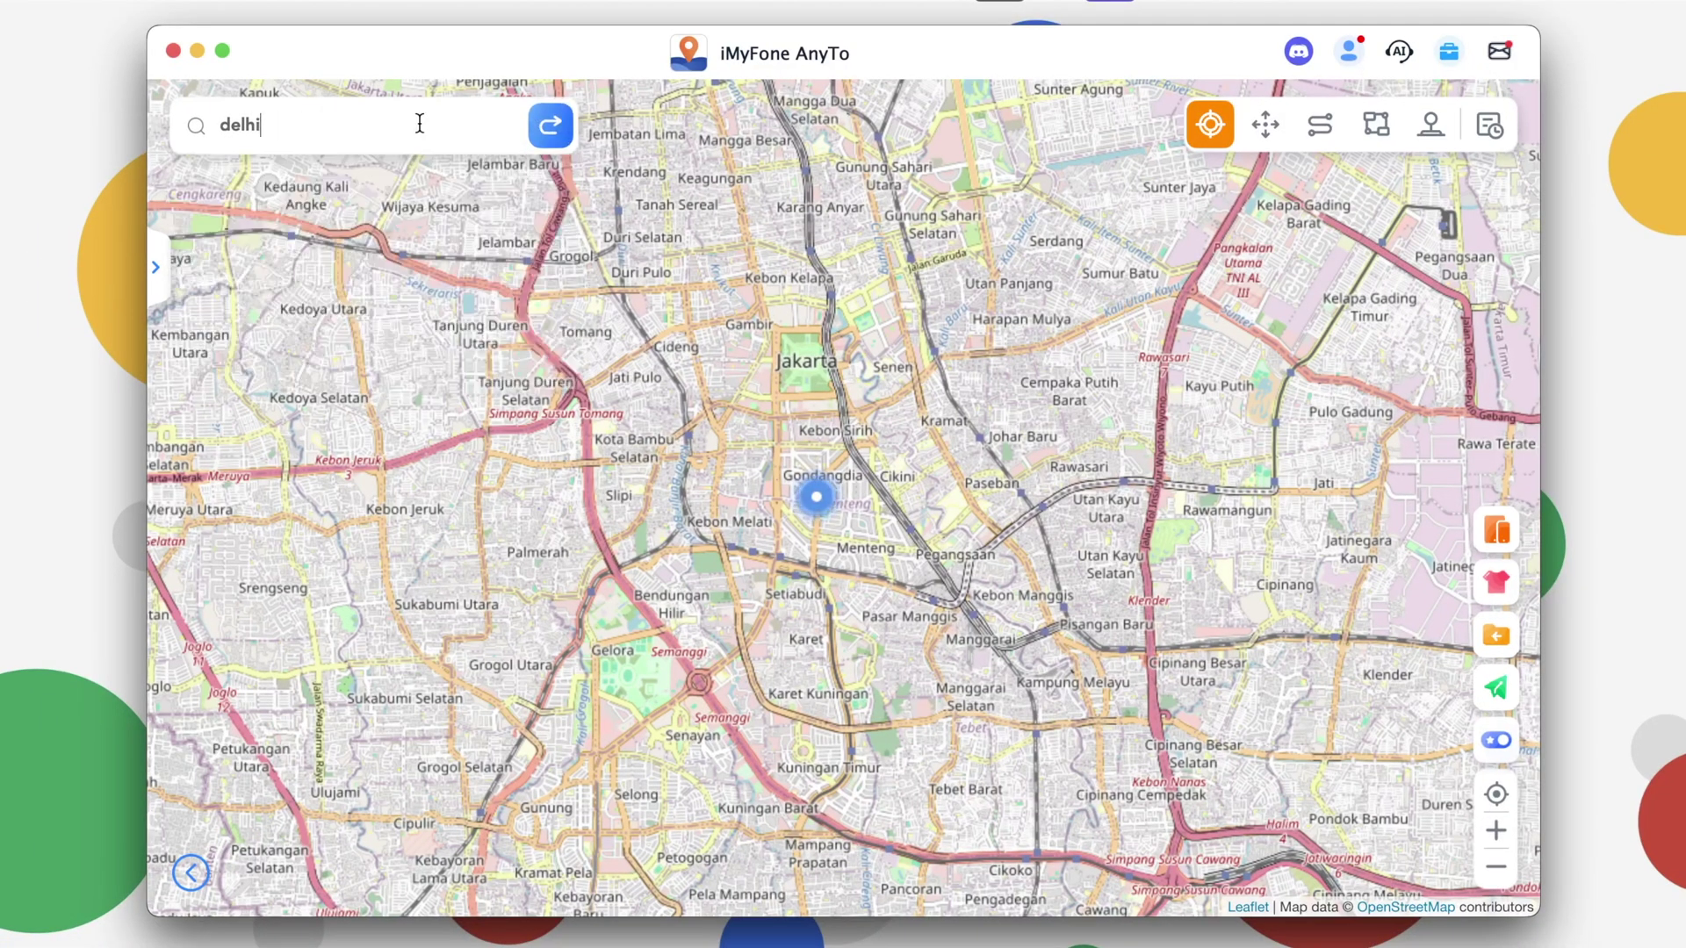
pyautogui.press('Return')
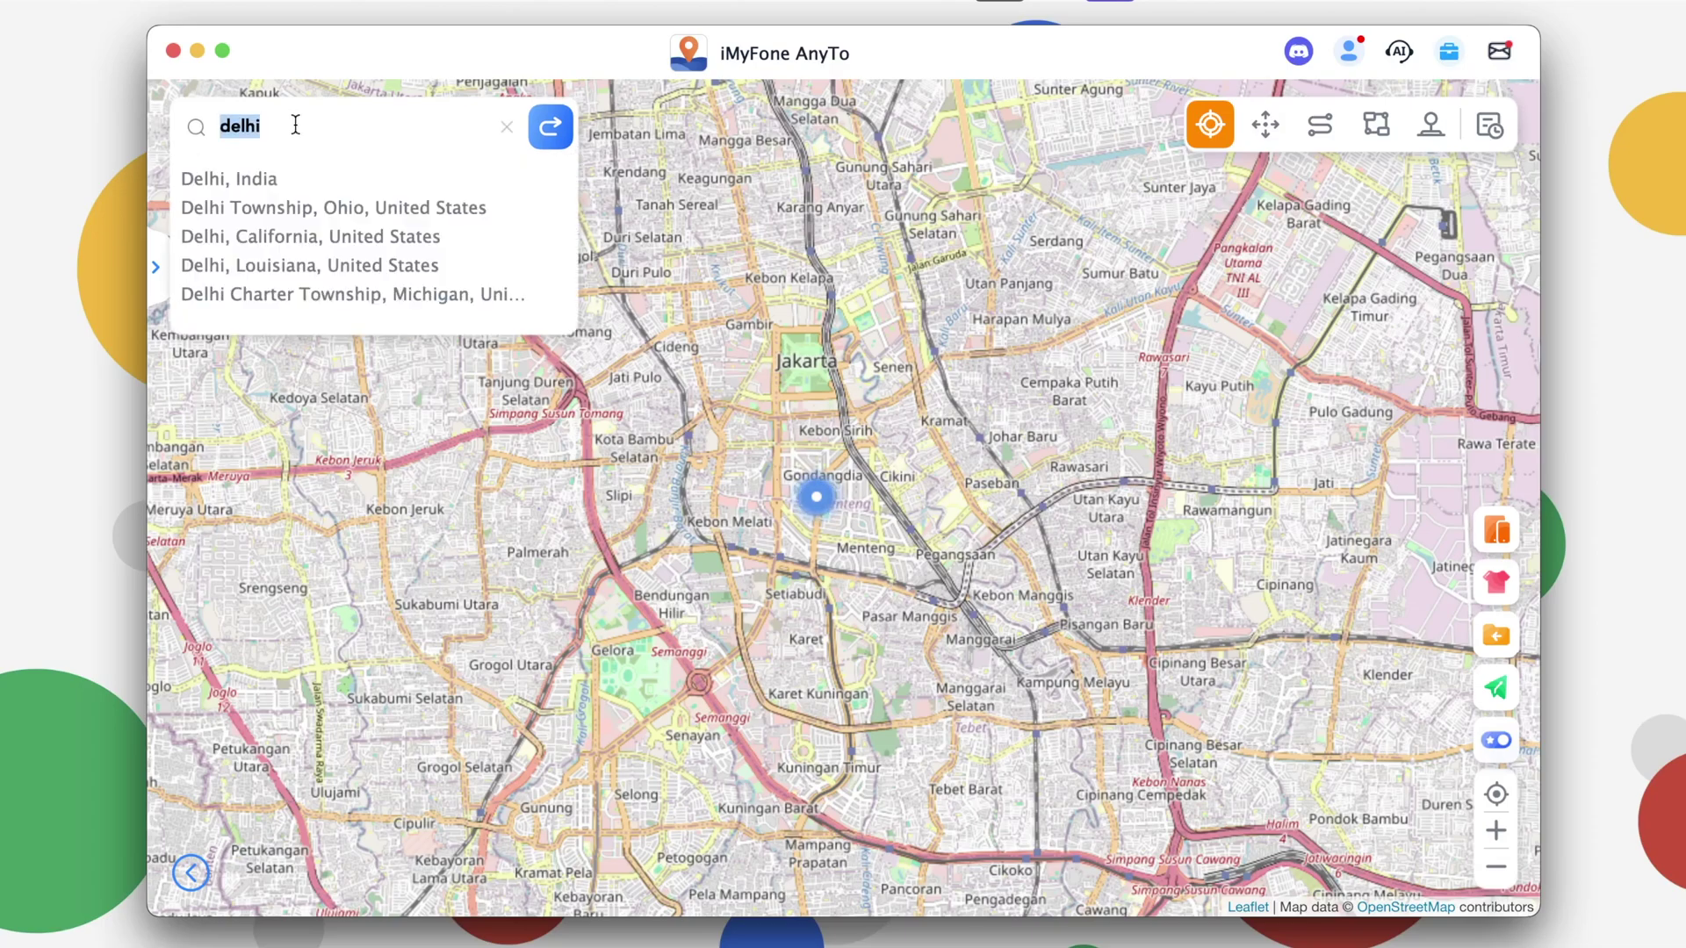
pyautogui.click(235, 182)
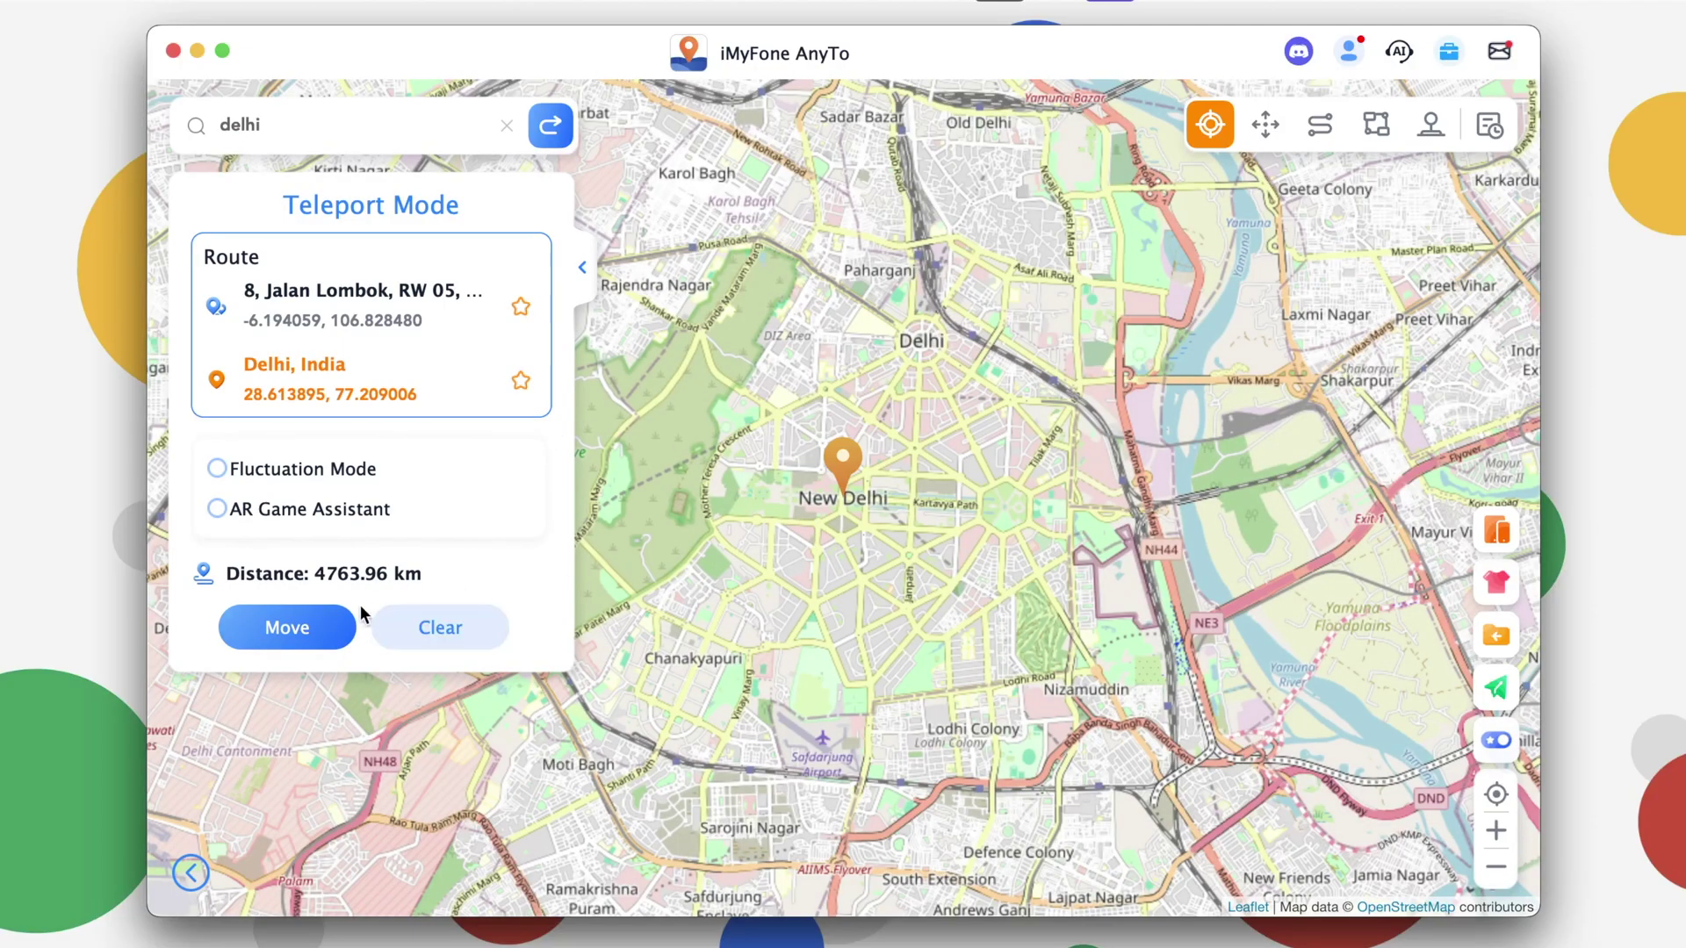
# Move the iPad's location to Delhi, confirming the teleport warning.
pyautogui.click(322, 626)
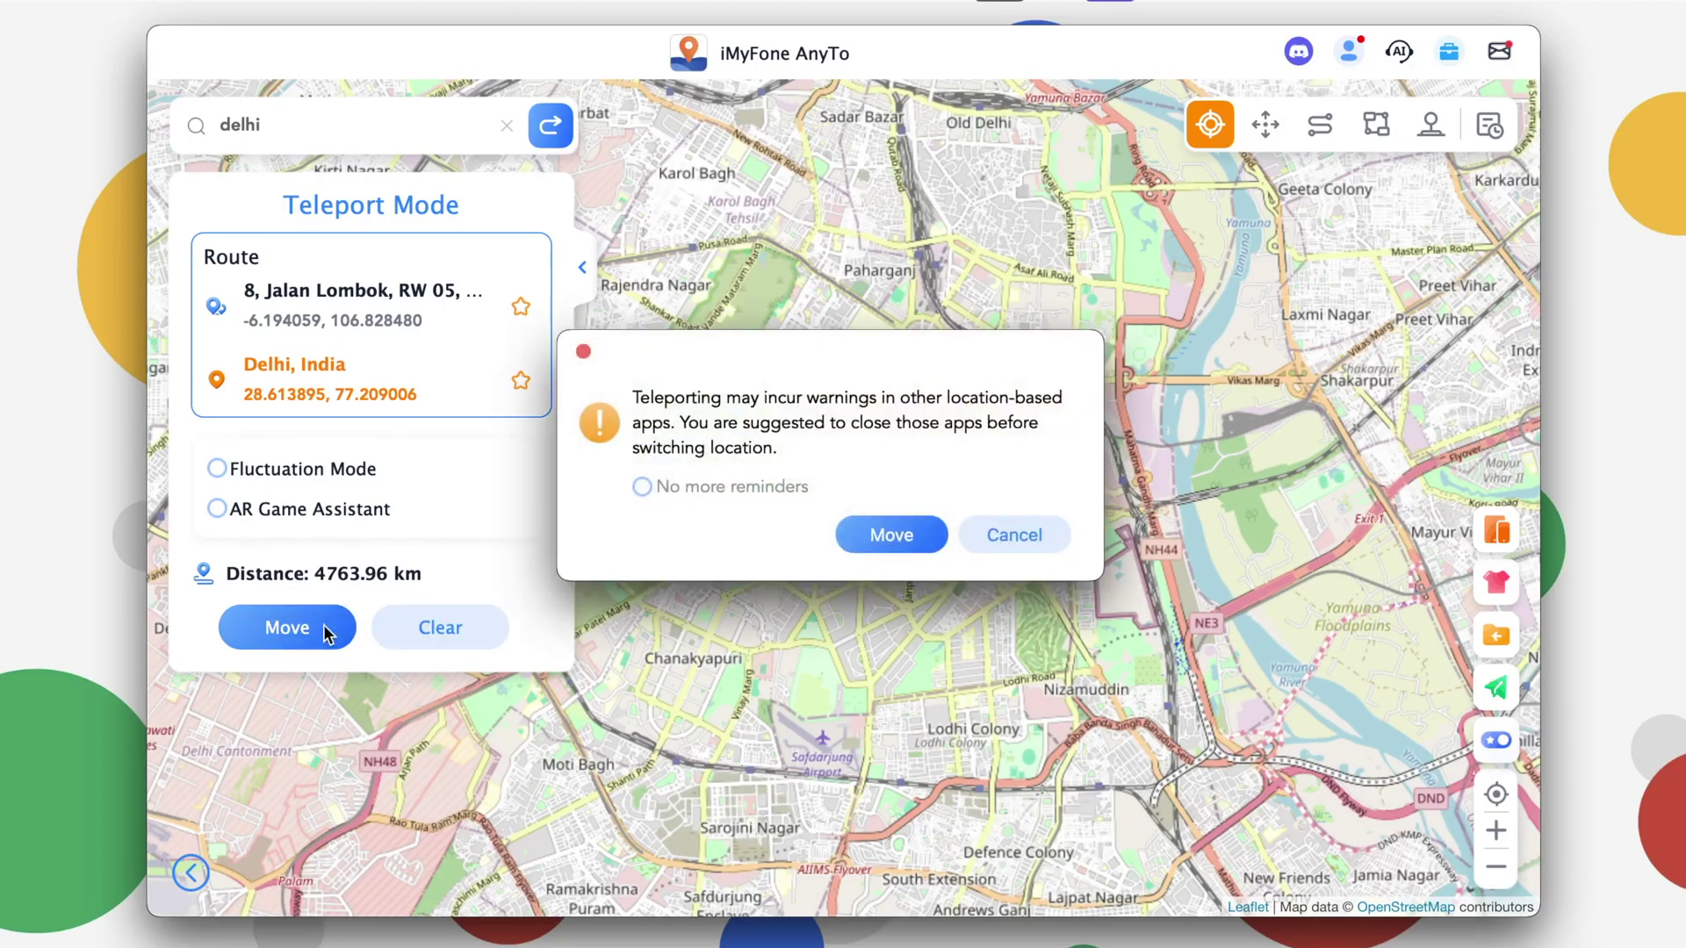
pyautogui.click(891, 535)
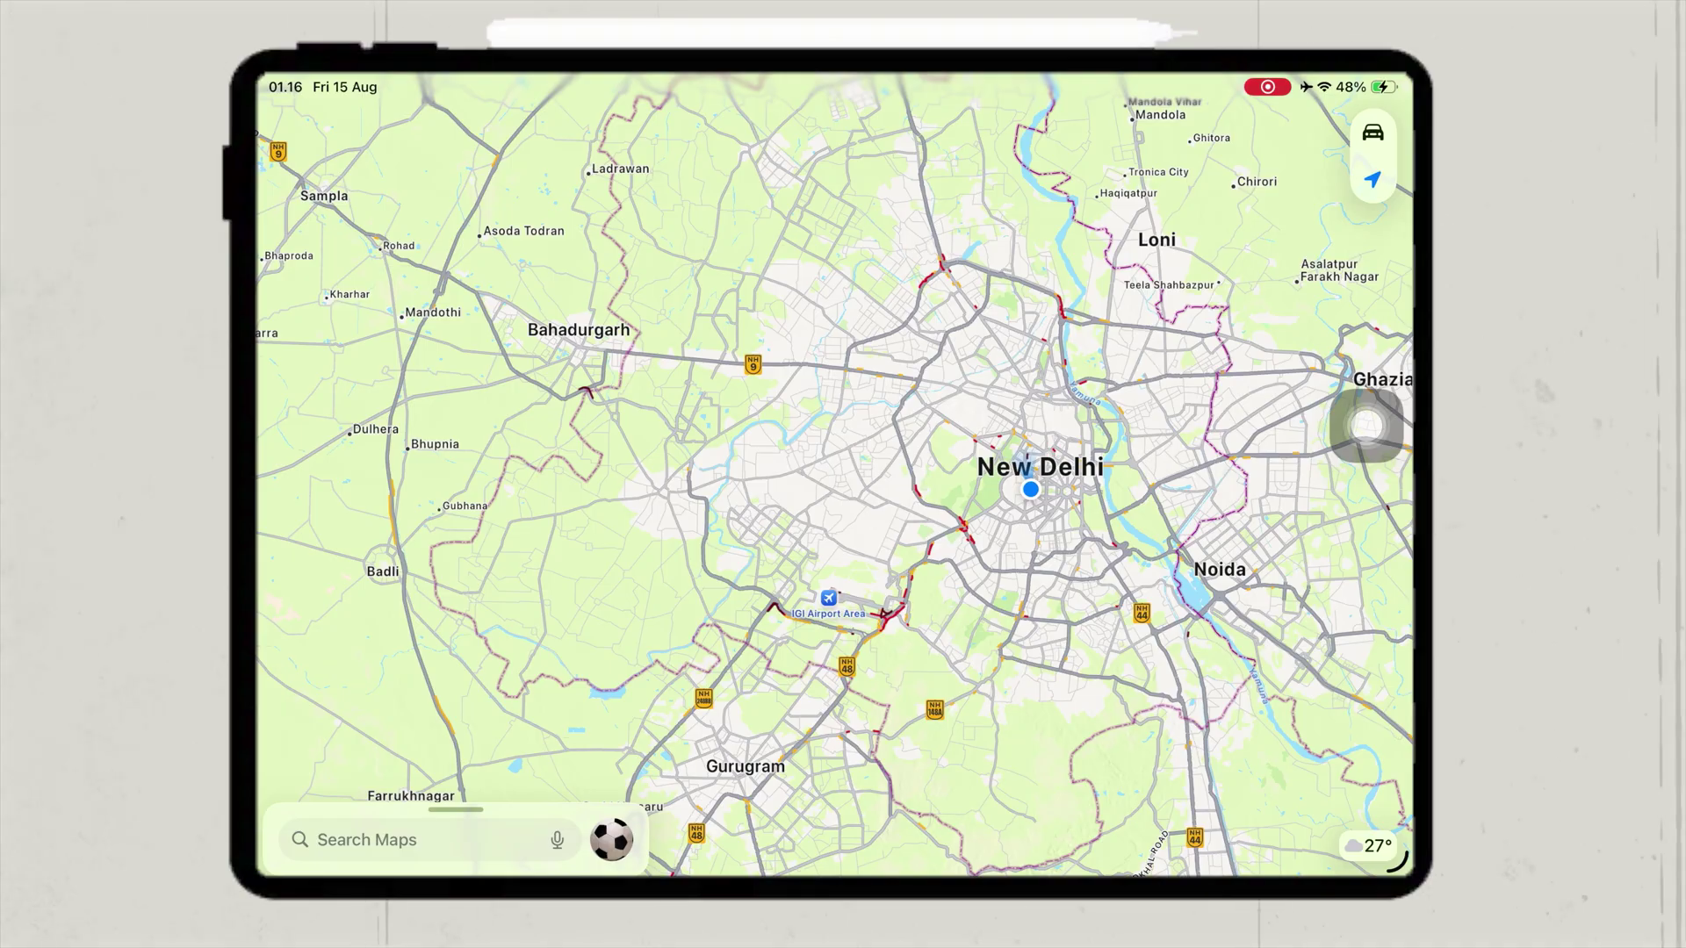
# Swipe up to leave Maps showing New Delhi and return to the home screen.
pyautogui.moveTo(834, 868); pyautogui.dragTo(834, 553)
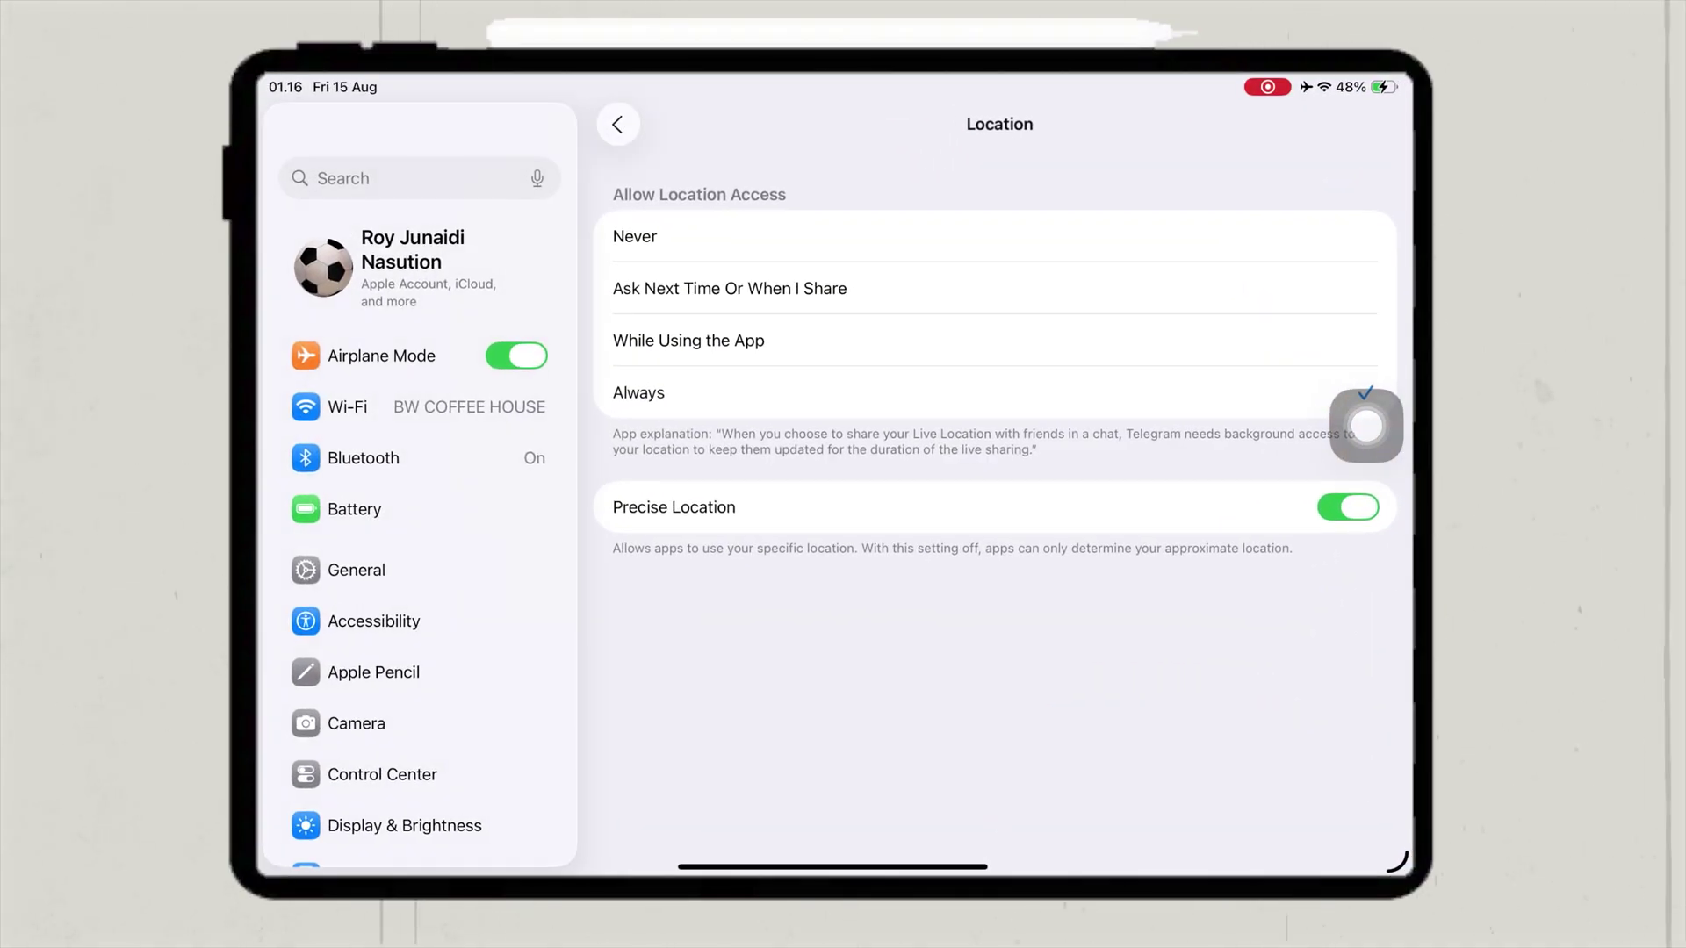
pyautogui.scroll(-5, 419, 527)
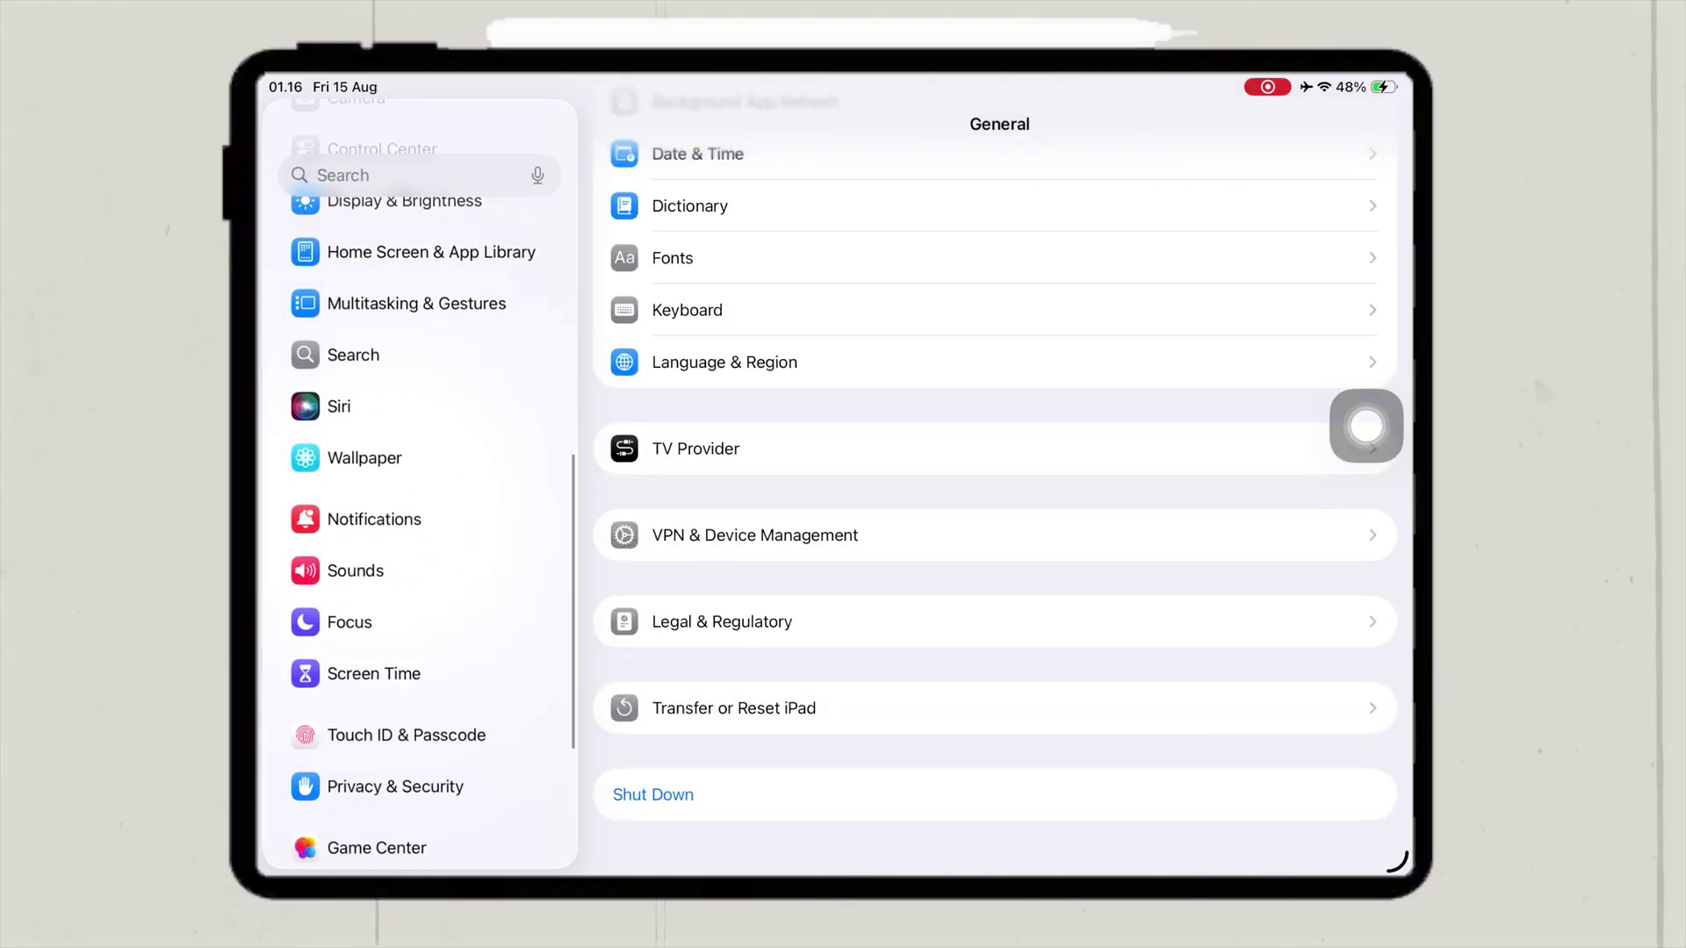
# Check that Developer Mode is enabled under Privacy & Security, then go back.
pyautogui.click(395, 698)
pyautogui.scroll(-10, 997, 527)
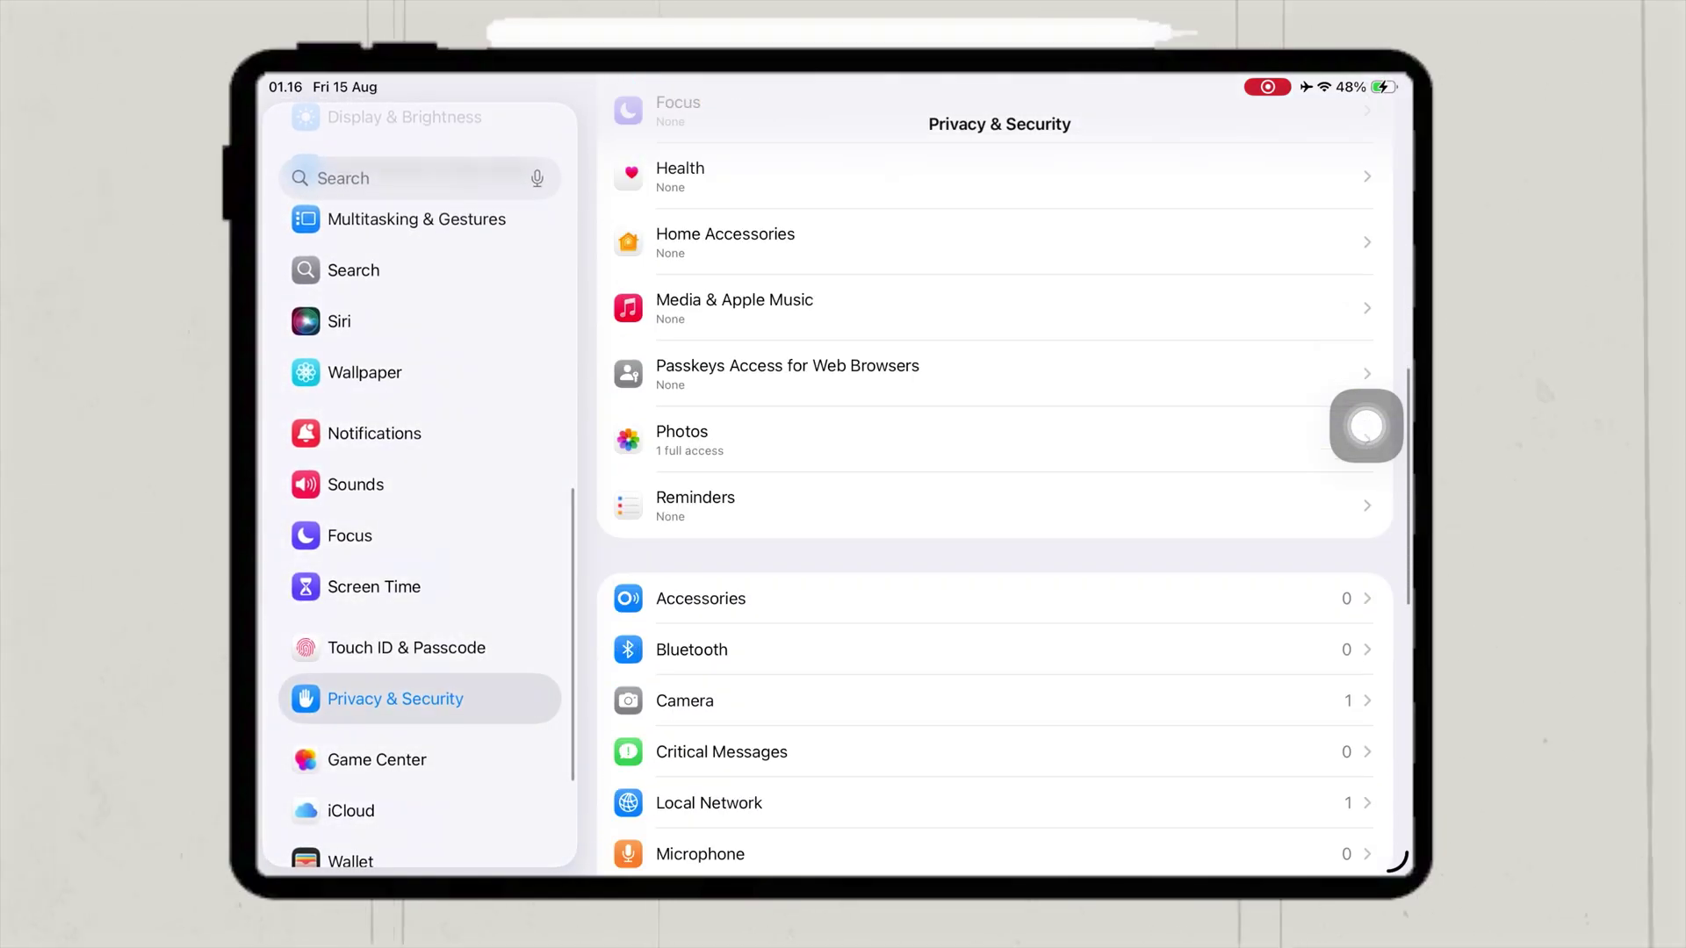
pyautogui.scroll(-5, 1366, 423)
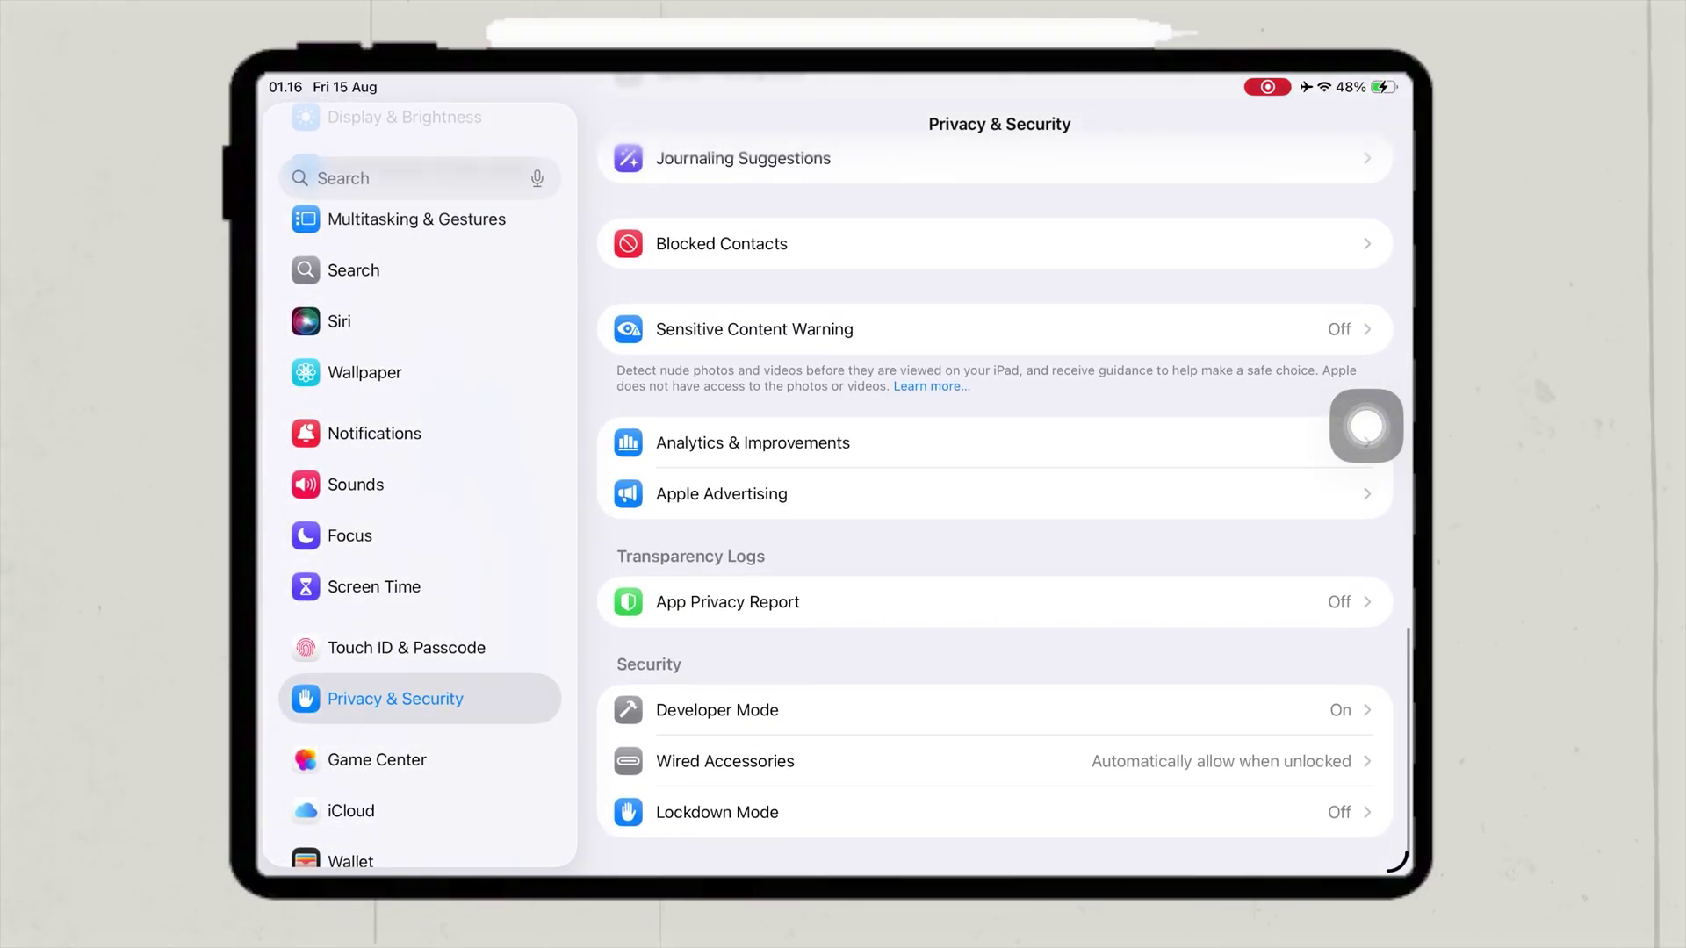
pyautogui.click(718, 710)
pyautogui.click(1347, 199)
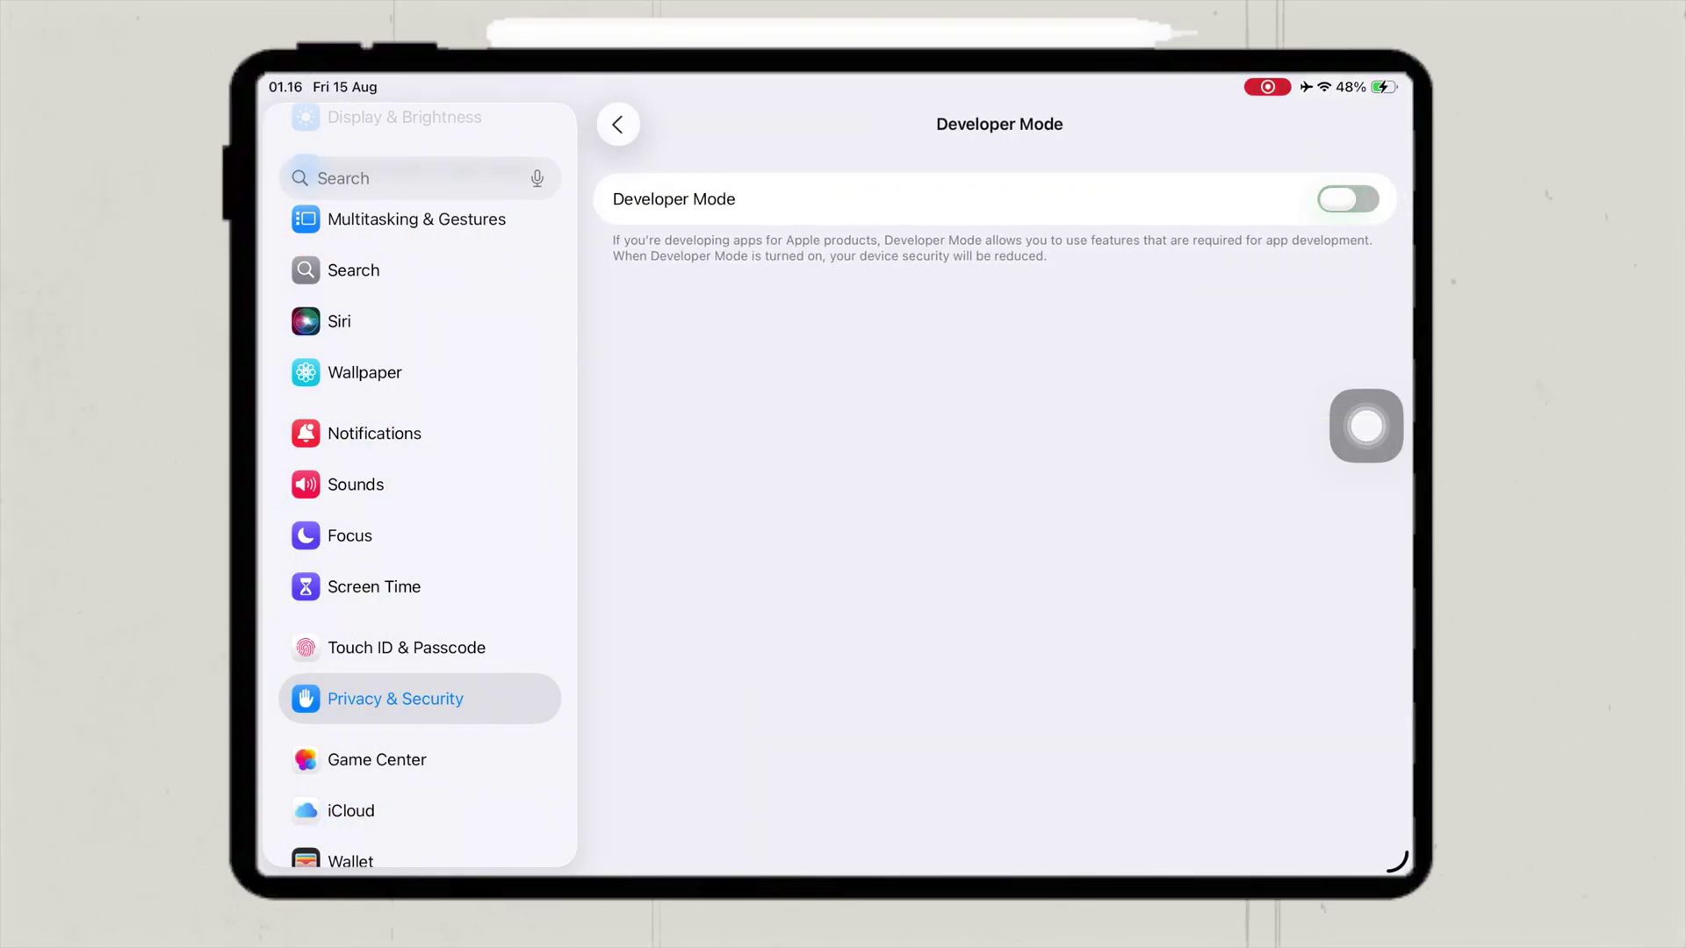
pyautogui.click(616, 124)
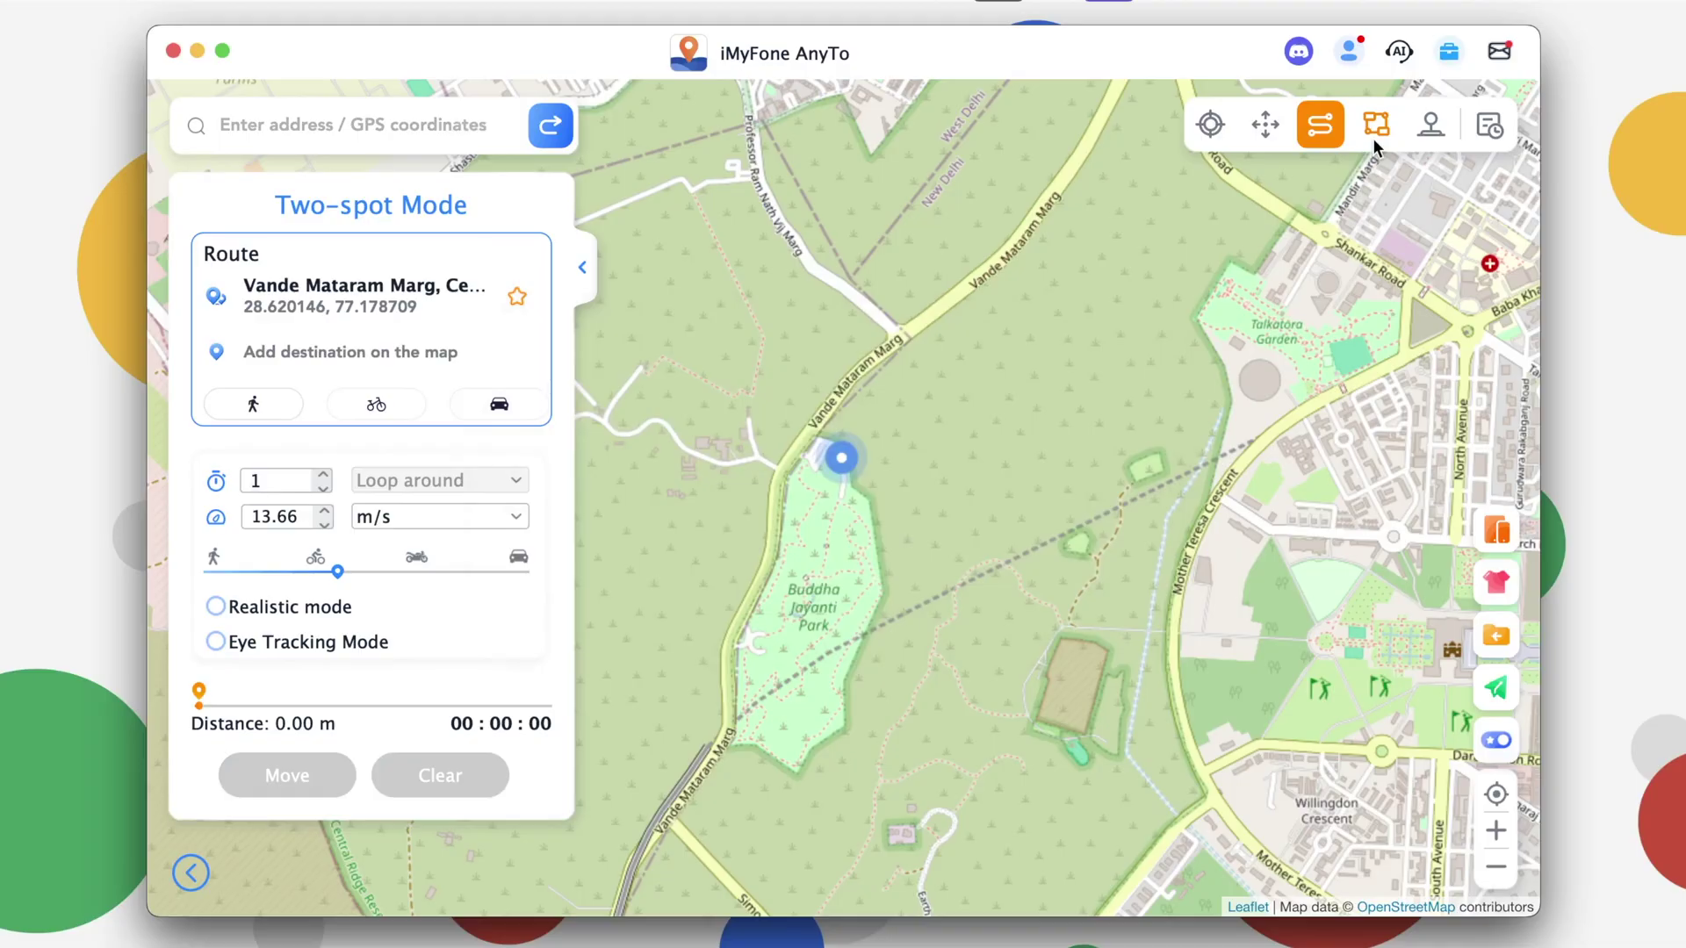
# Switch to Multi-spot Mode and place four route stops near Buddha Jayanti Park.
pyautogui.click(1372, 138)
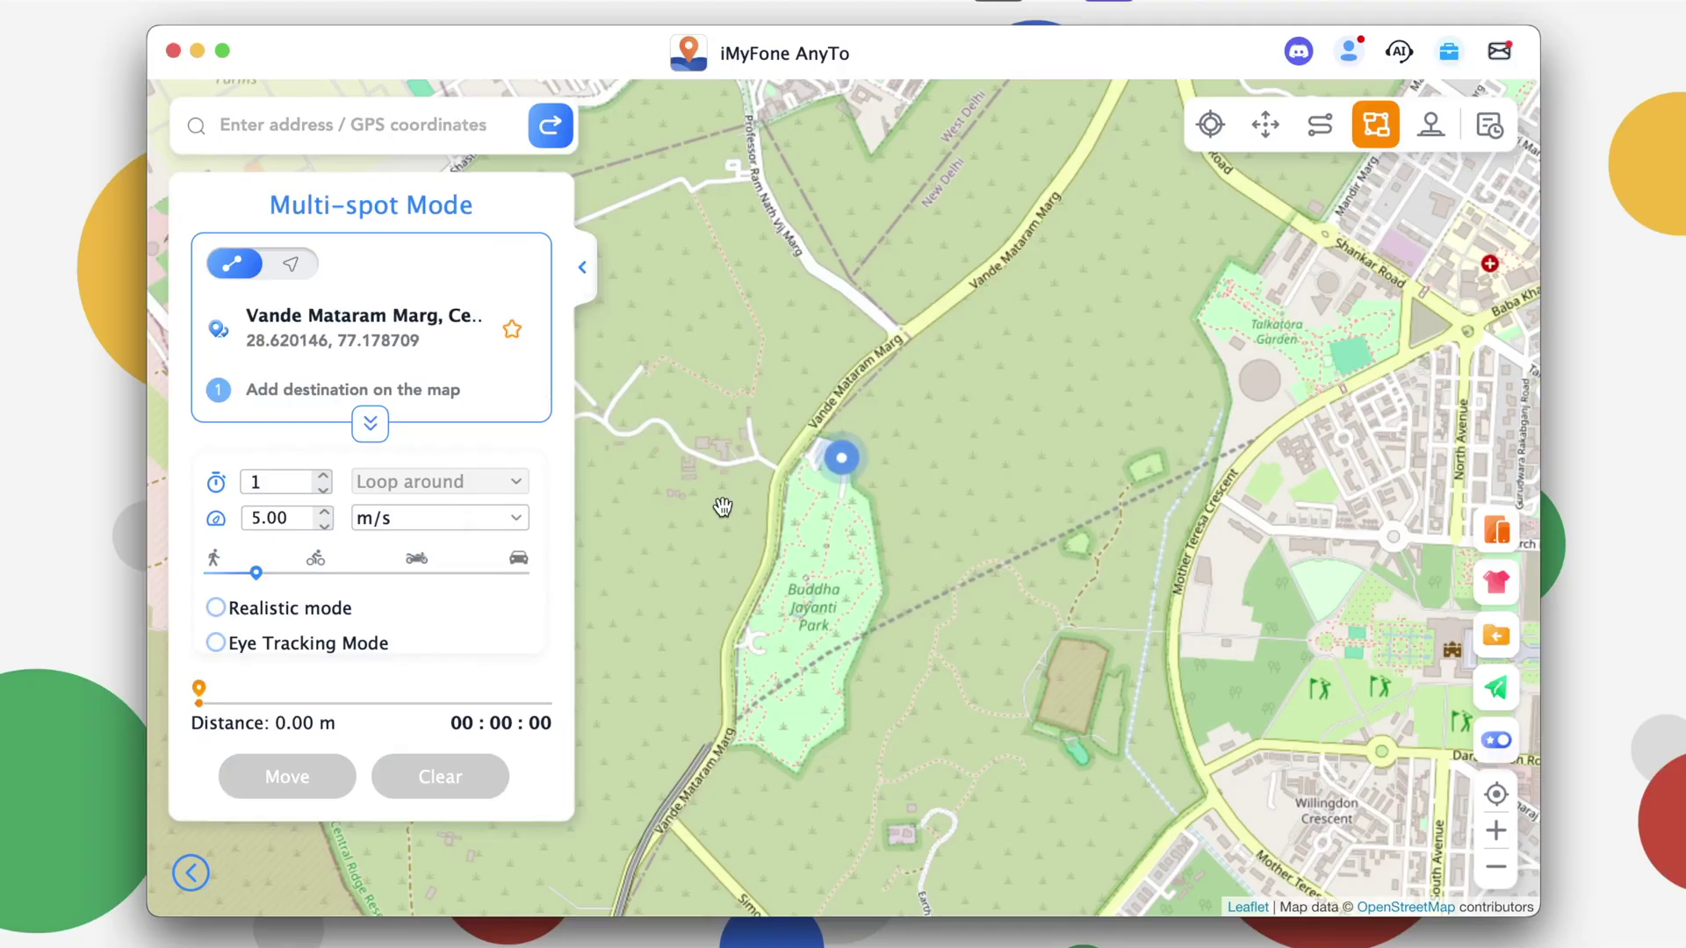
pyautogui.click(657, 384)
pyautogui.click(932, 290)
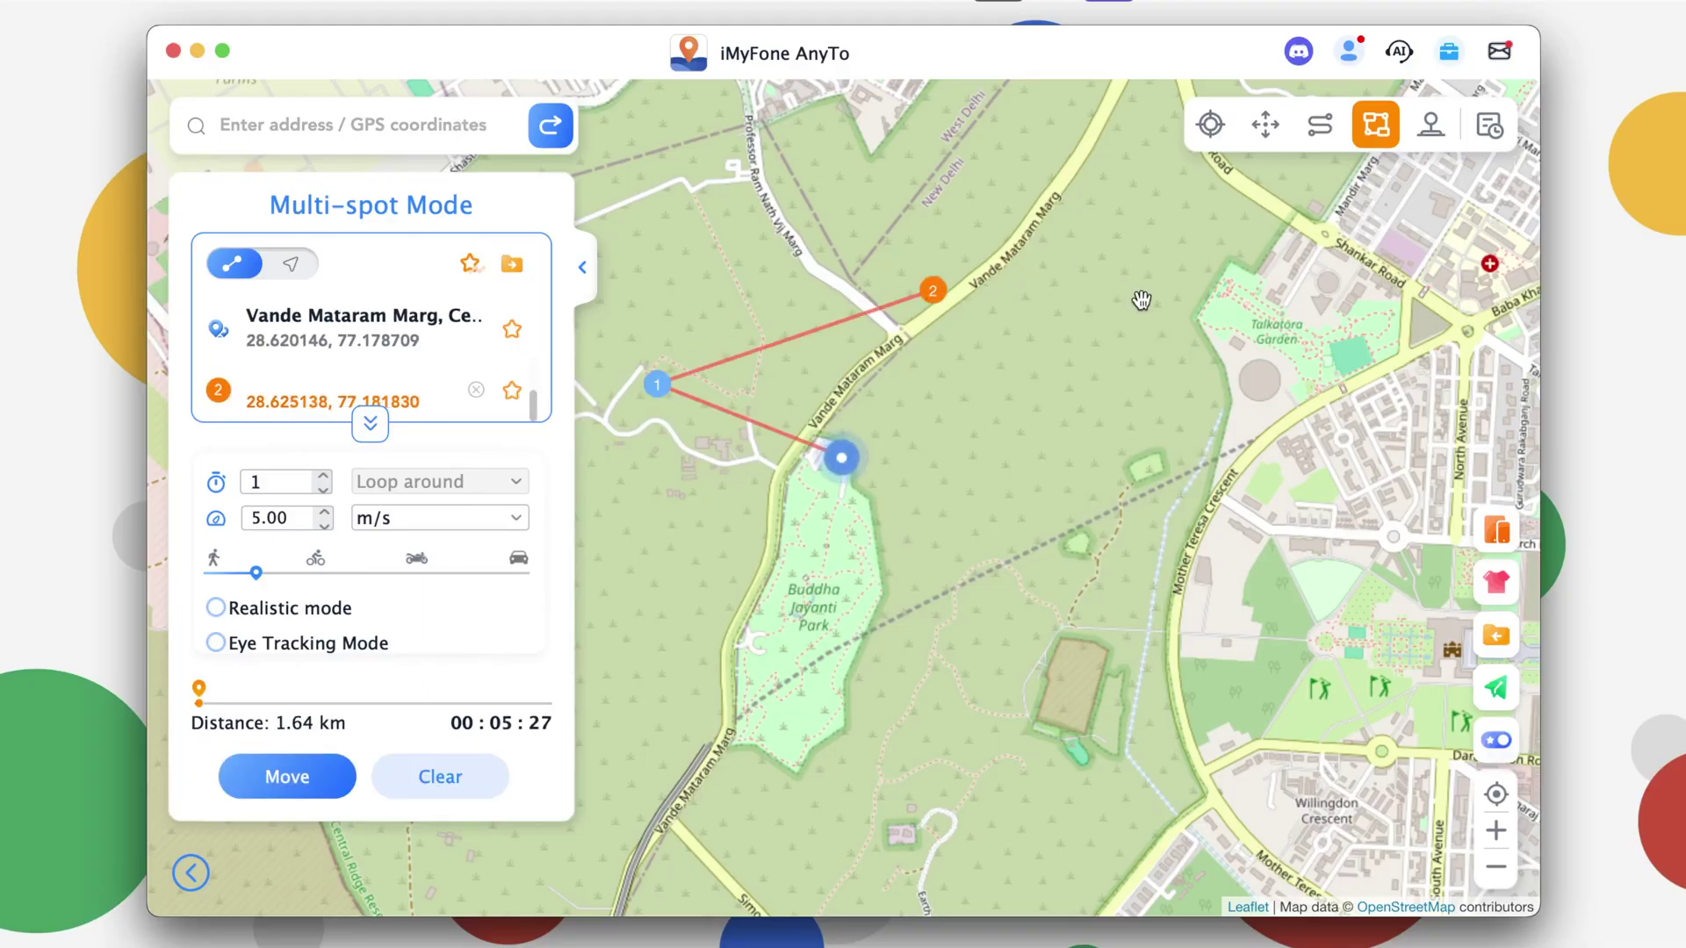
pyautogui.click(1141, 300)
pyautogui.click(1162, 511)
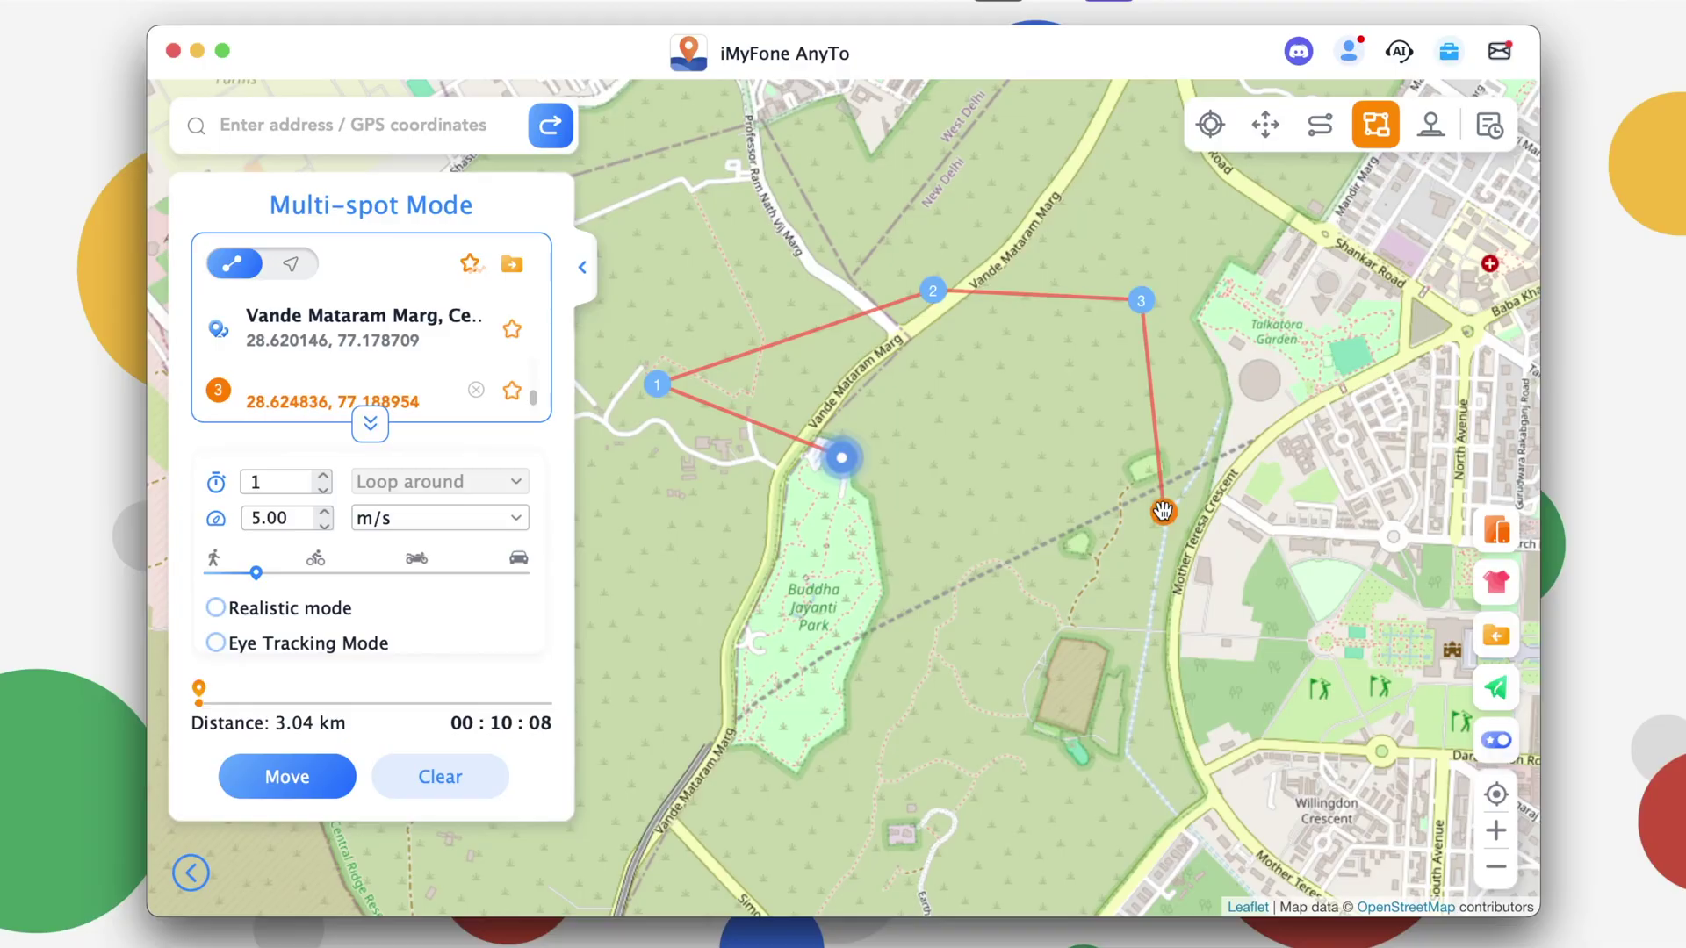
# Start the route, then share a 15-minute live location in the Telegram chat and view its map.
pyautogui.click(338, 773)
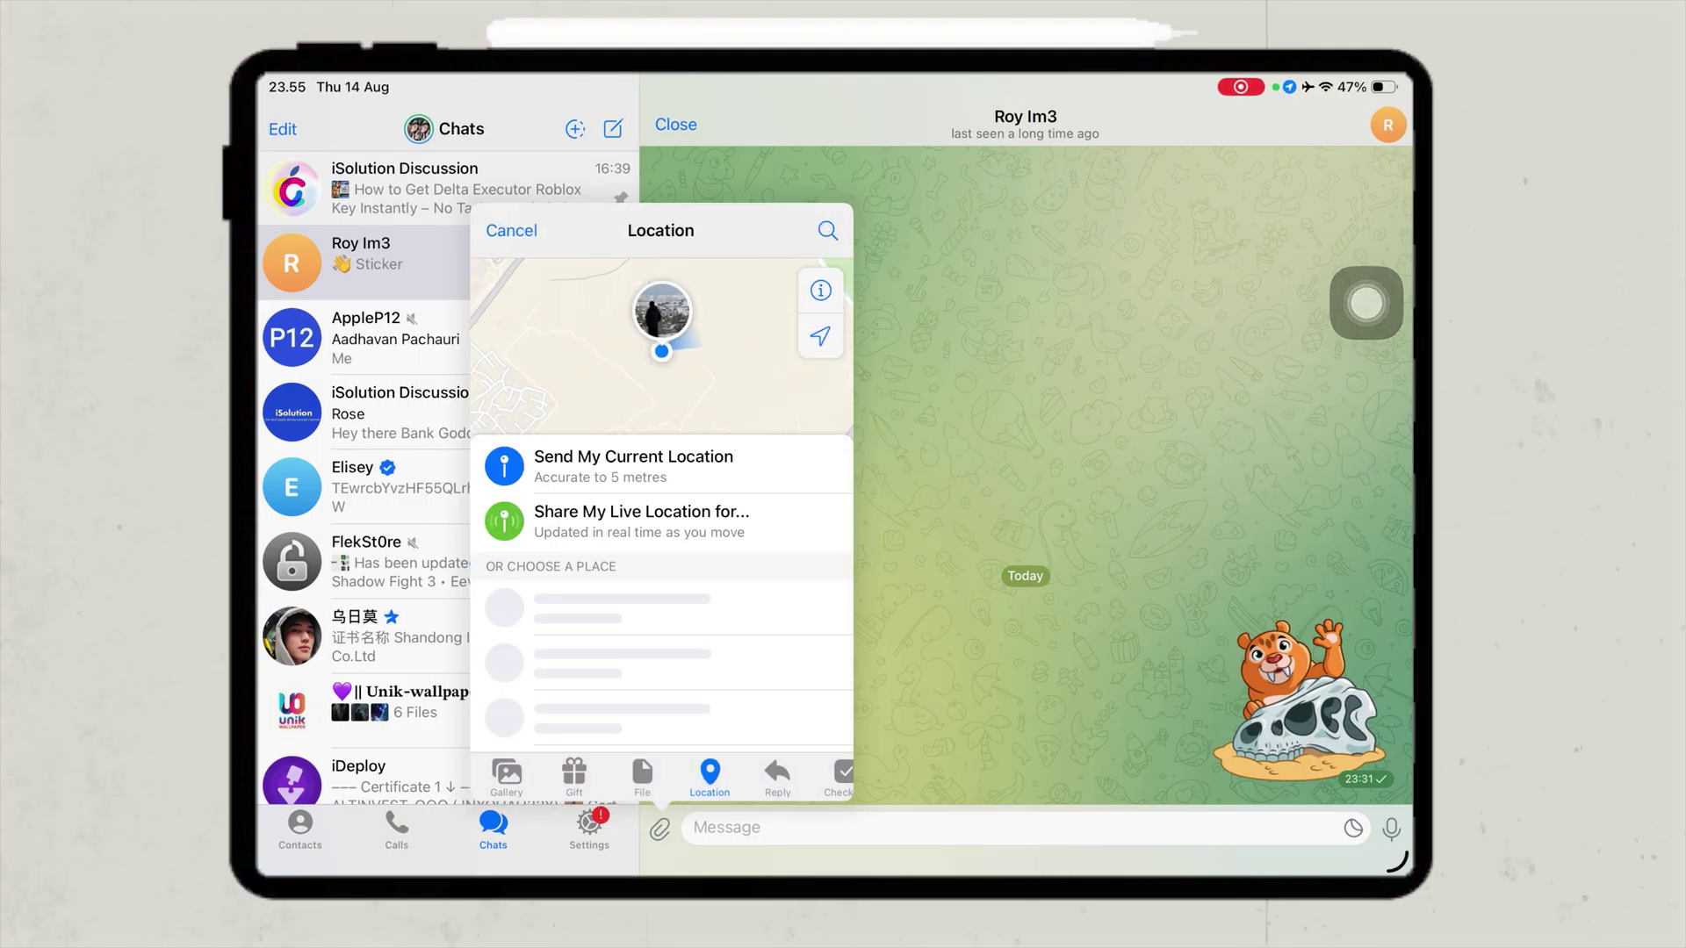
pyautogui.click(642, 520)
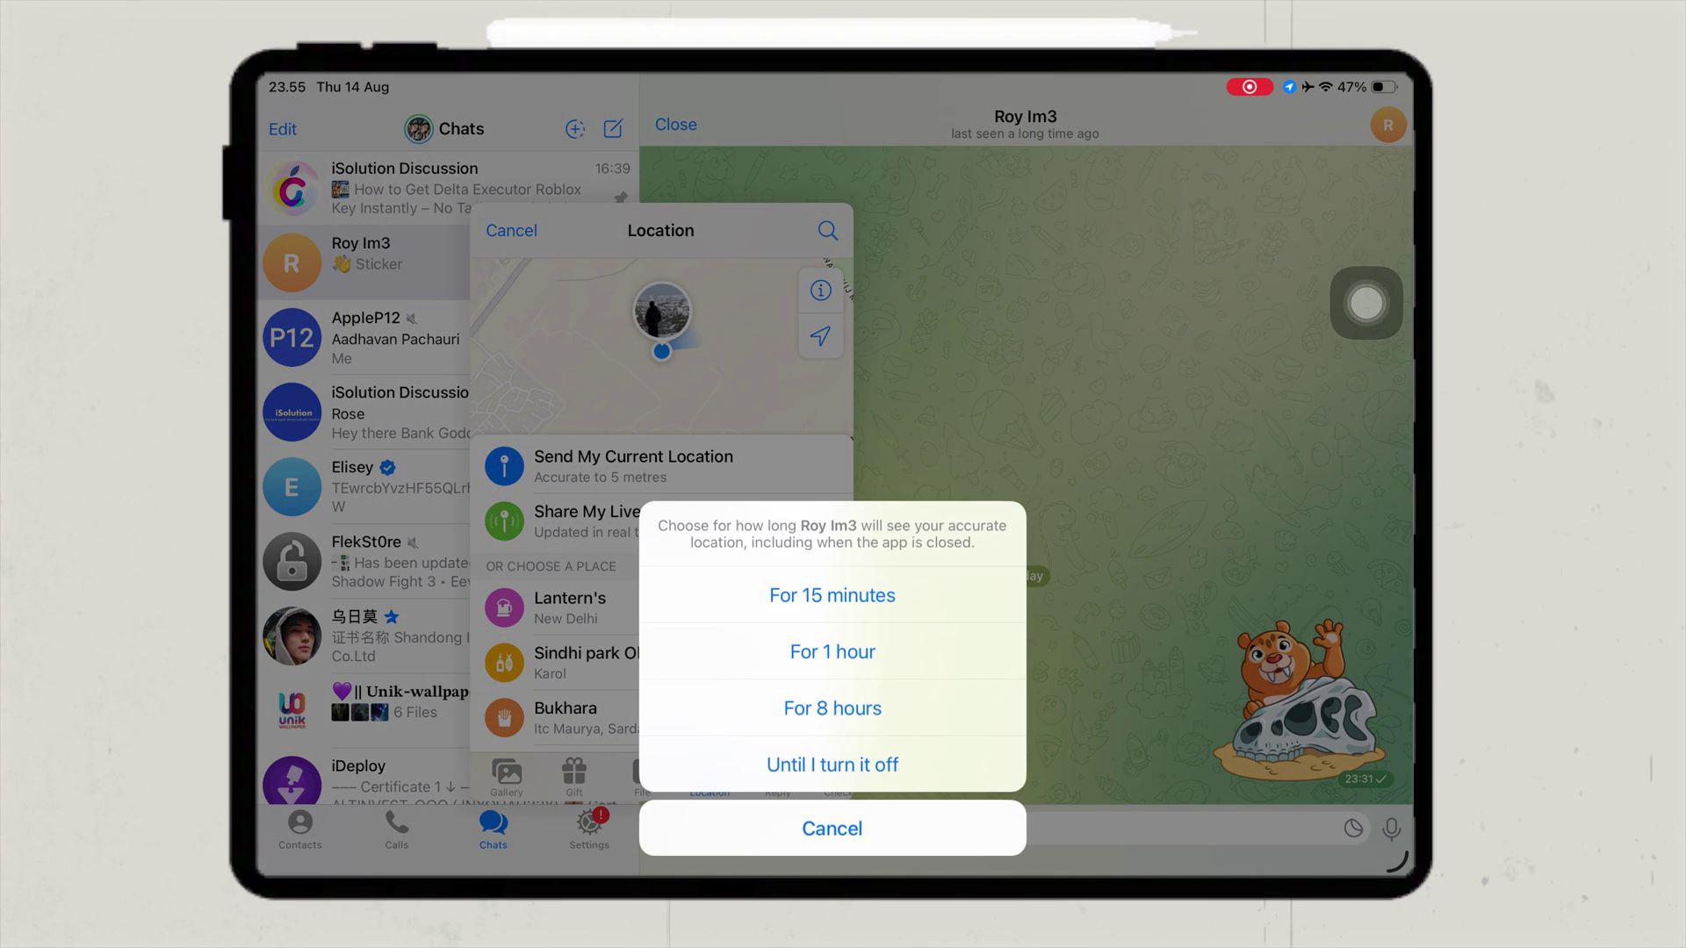
pyautogui.click(833, 595)
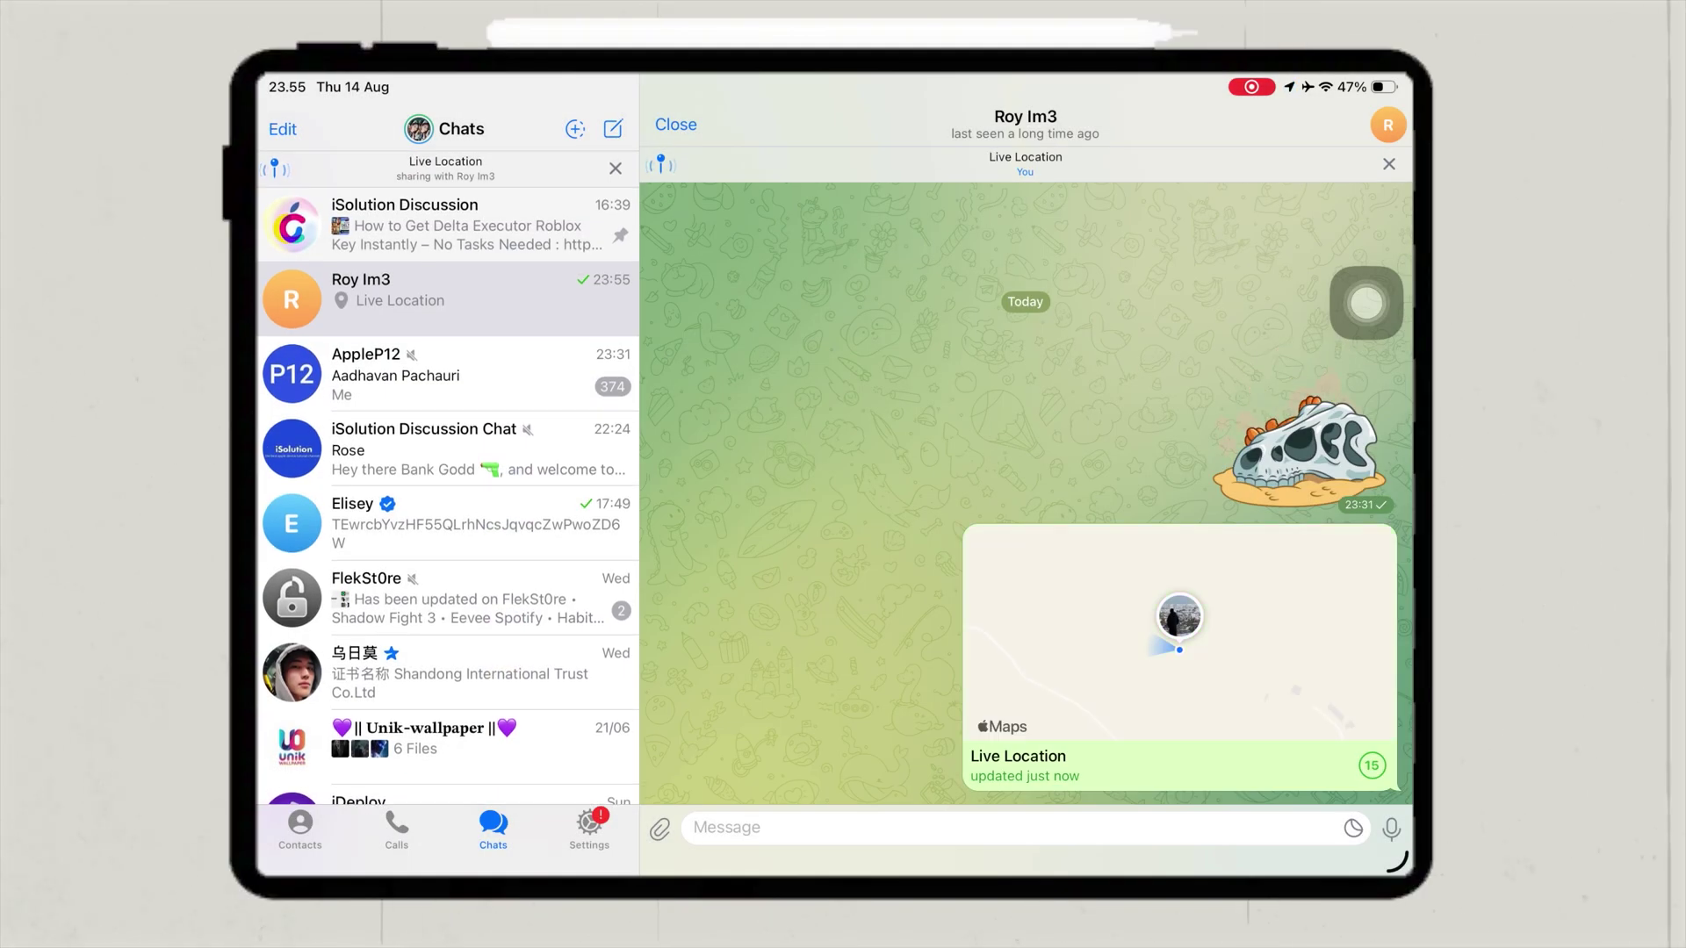
pyautogui.click(1179, 645)
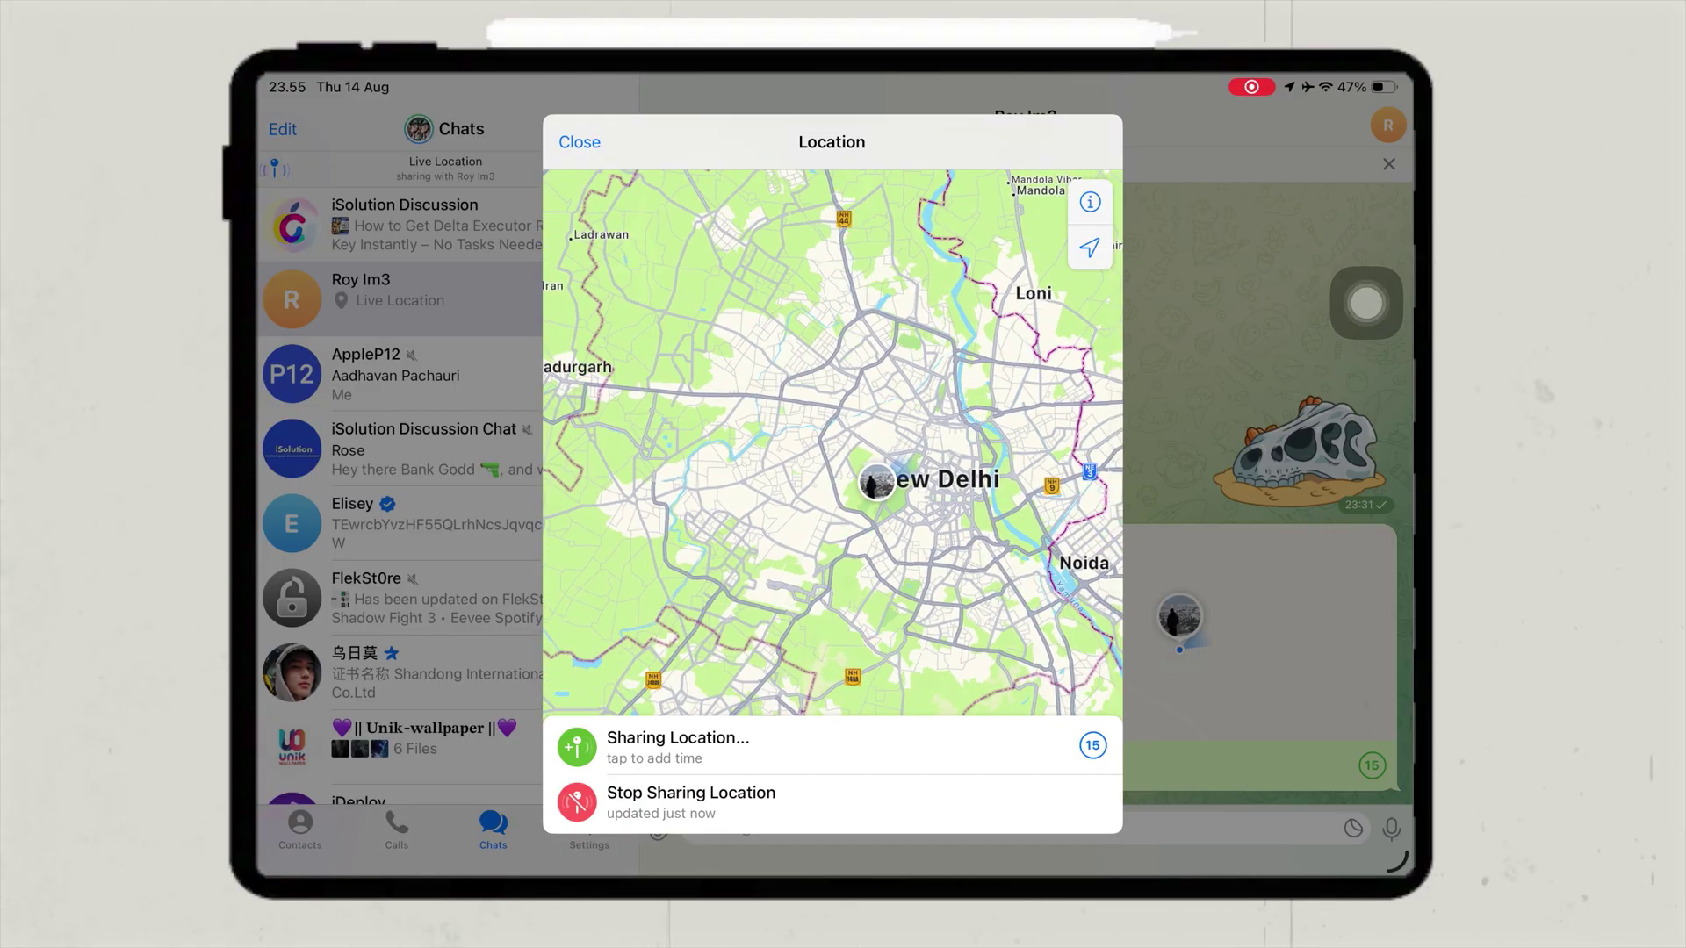
pyautogui.click(580, 140)
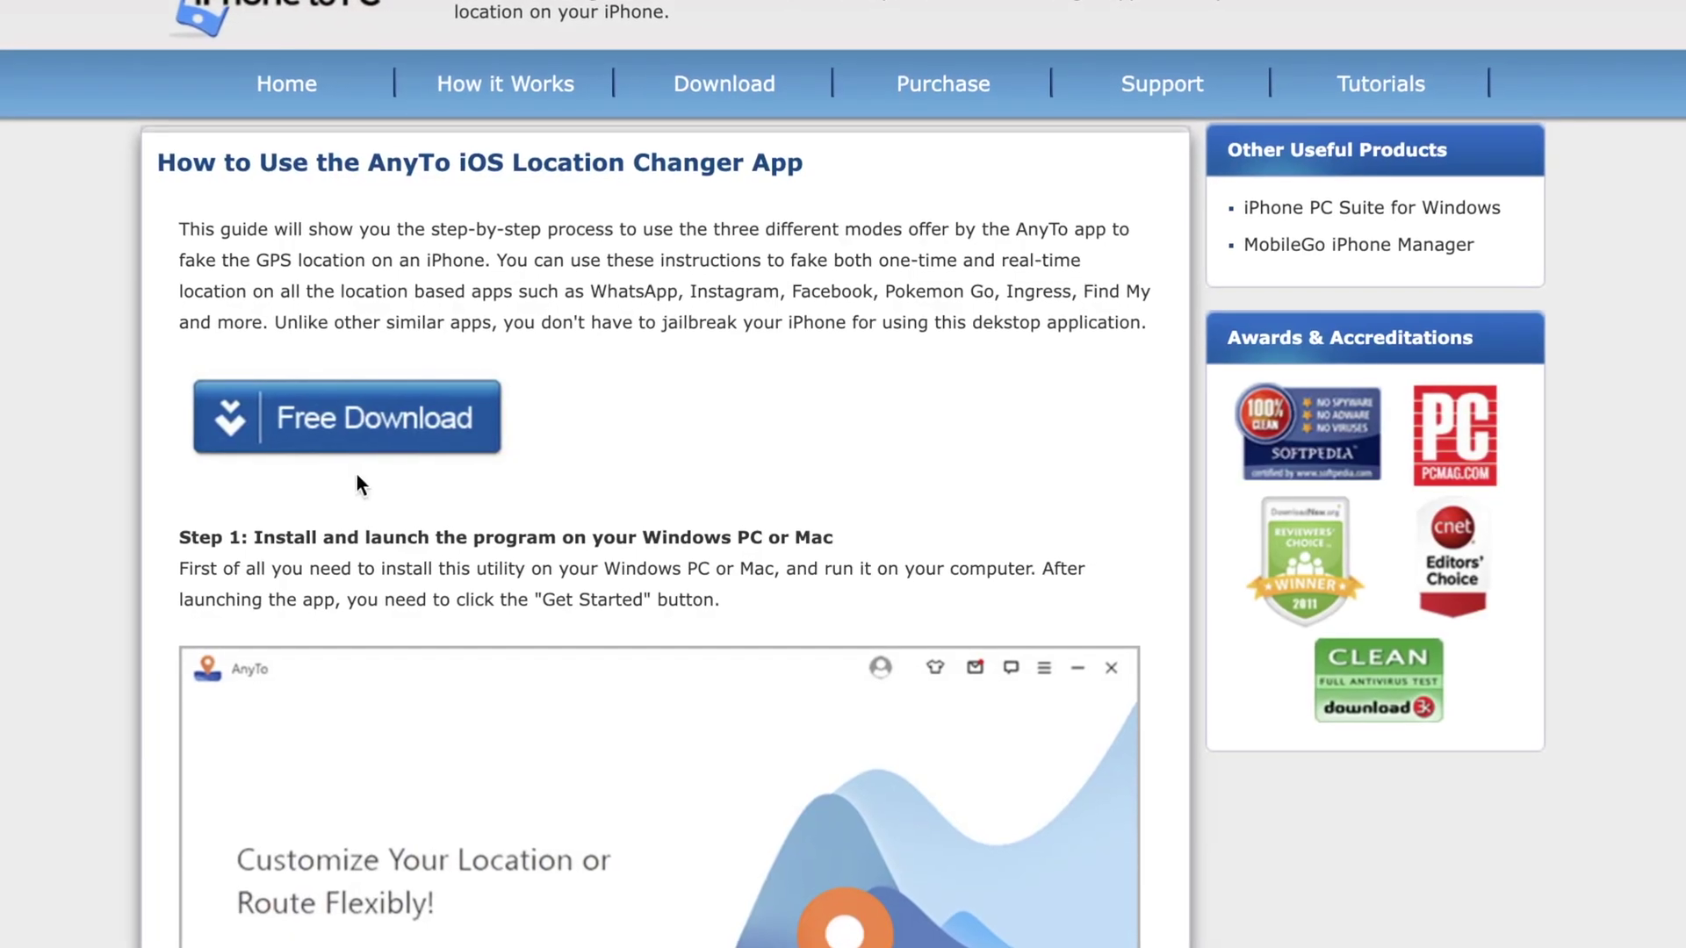
pyautogui.scroll(-2, 289, 533)
pyautogui.scroll(-5, 486, 820)
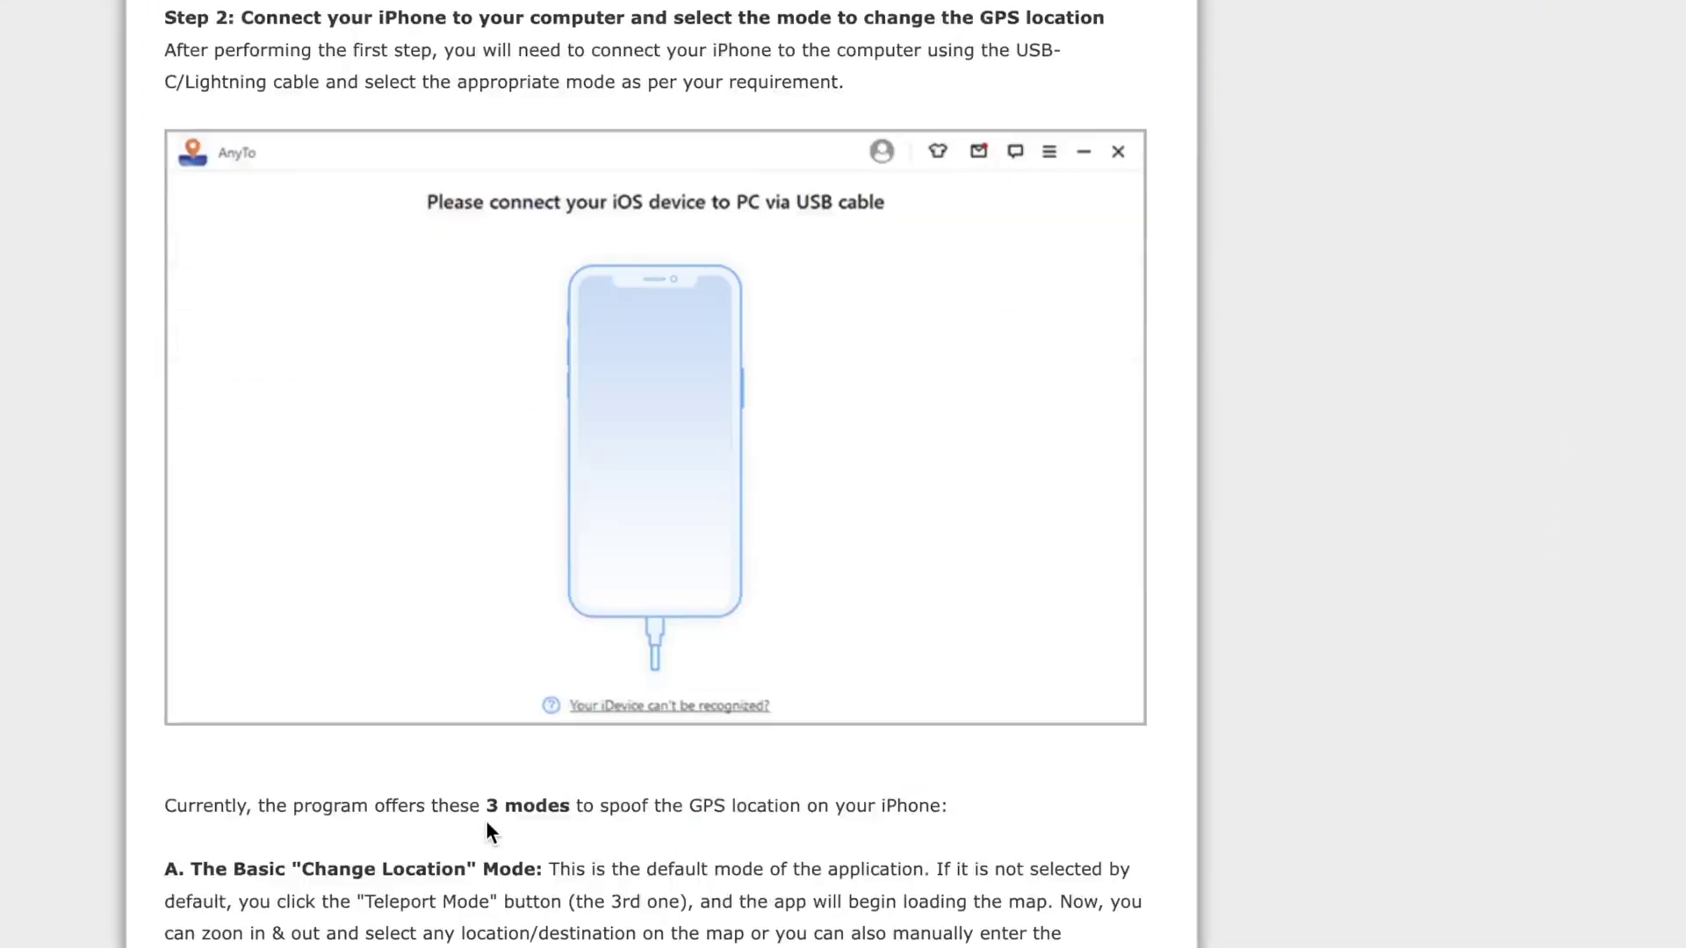